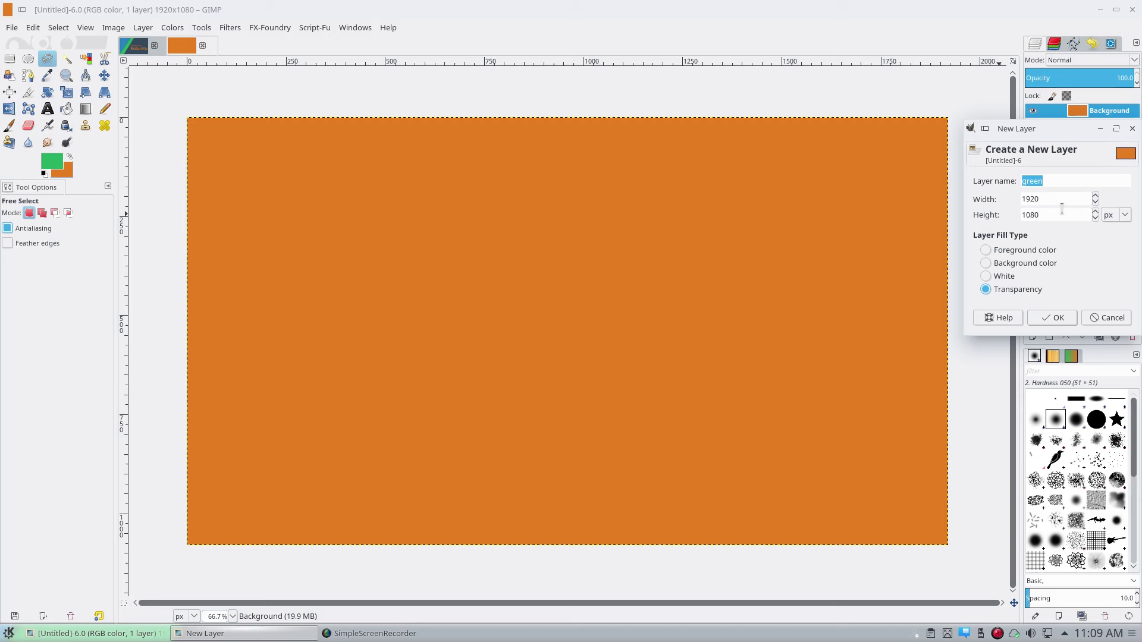
Create a transparent layer named "dk blue" and fill it entirely with the dark slate blue from the recent colours
{"action": "type", "text": "dk blue"}
{"action": "left_click", "coordinate": [1050, 317]}
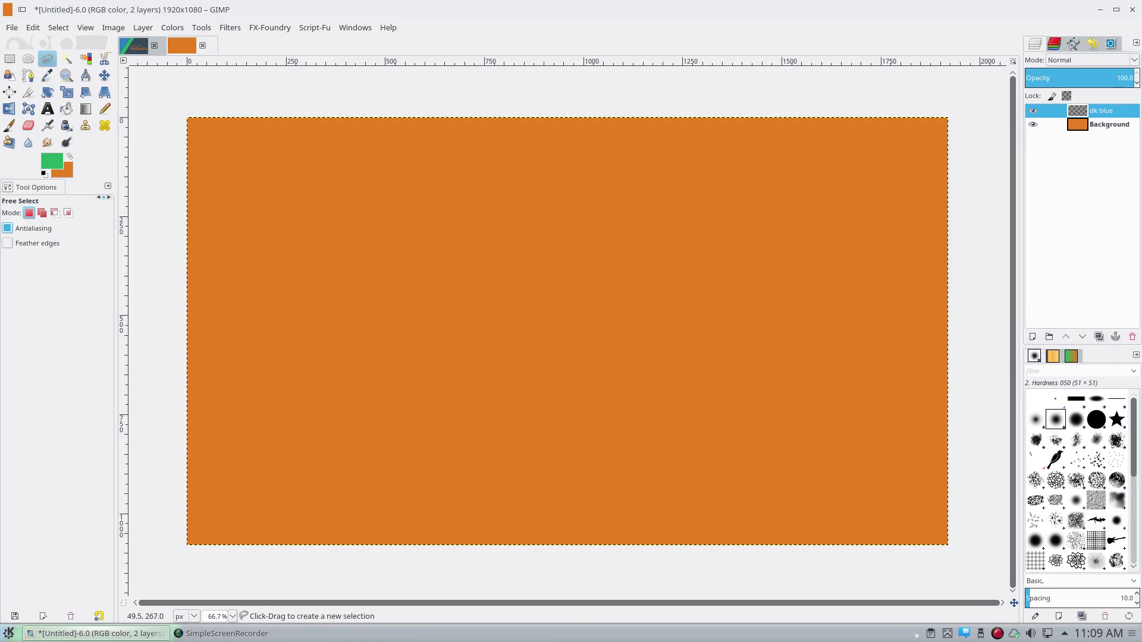
{"action": "left_click", "coordinate": [52, 162]}
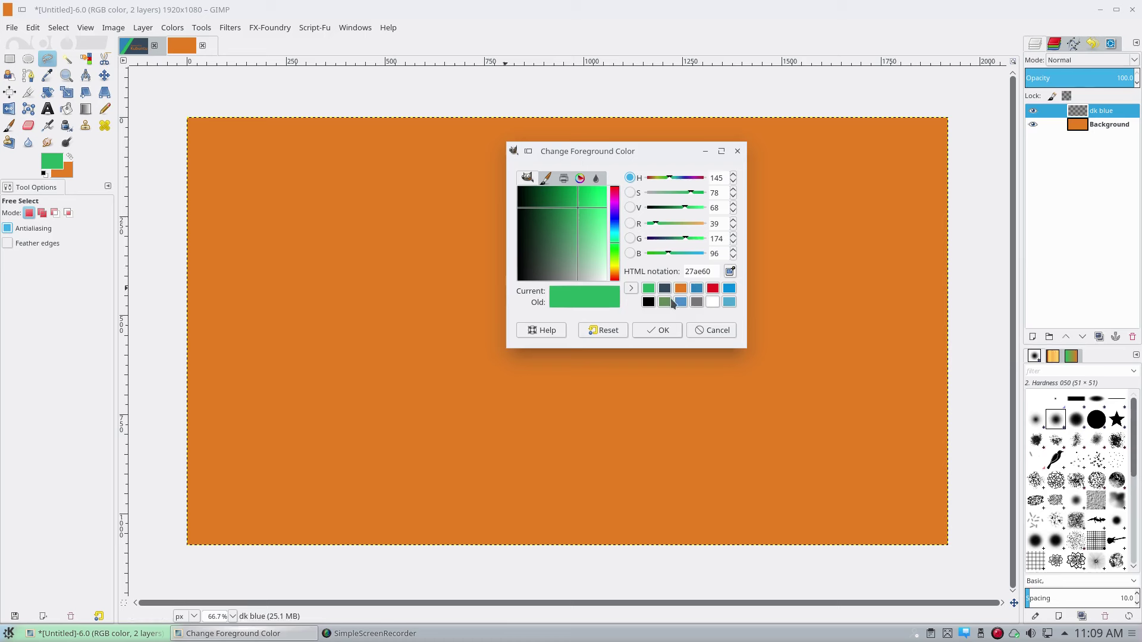
{"action": "left_click", "coordinate": [665, 288]}
{"action": "left_click", "coordinate": [657, 331]}
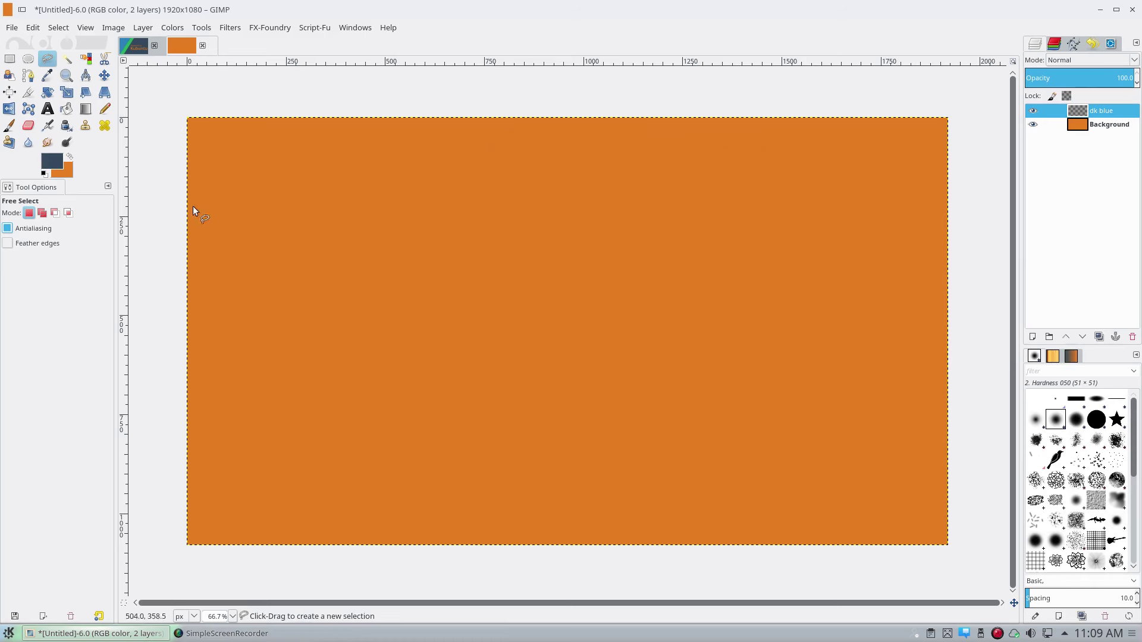
{"action": "left_click", "coordinate": [66, 109]}
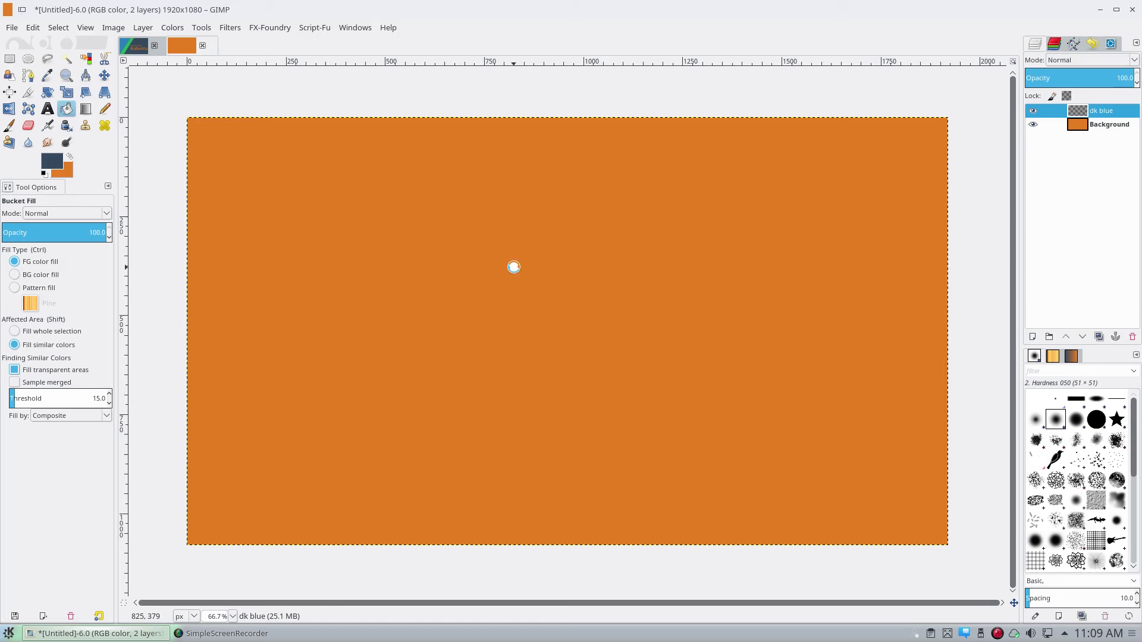
{"action": "left_click", "coordinate": [485, 414]}
Add a transparent 1920 x 1080 px layer named "green" above the dk blue layer
{"action": "right_click", "coordinate": [1058, 178]}
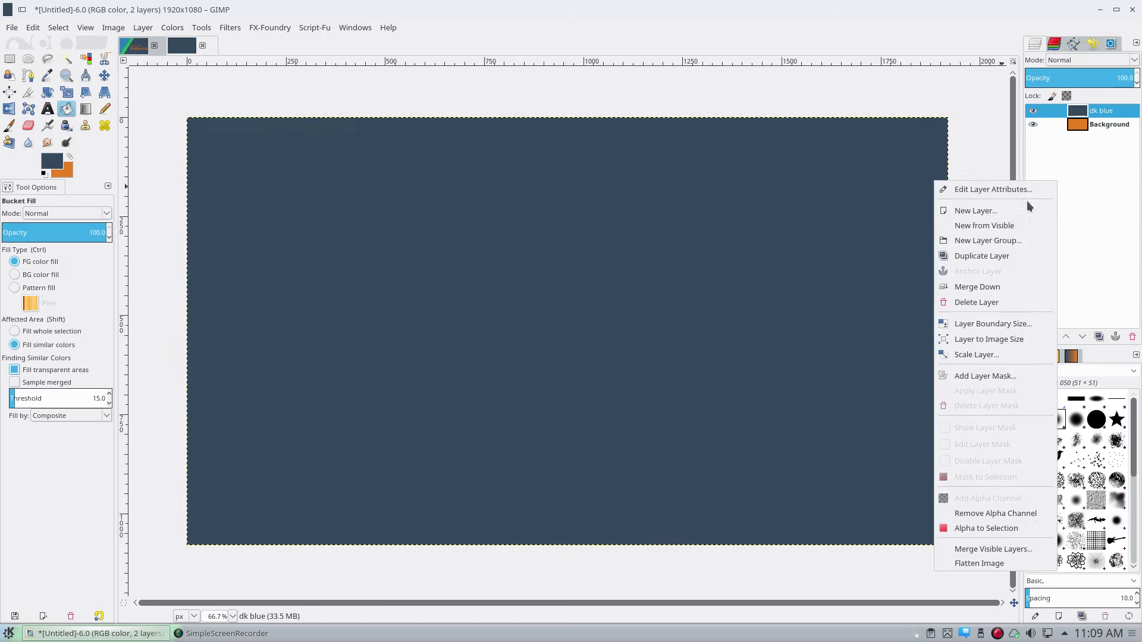
{"action": "left_click", "coordinate": [976, 211]}
{"action": "type", "text": "gre"}
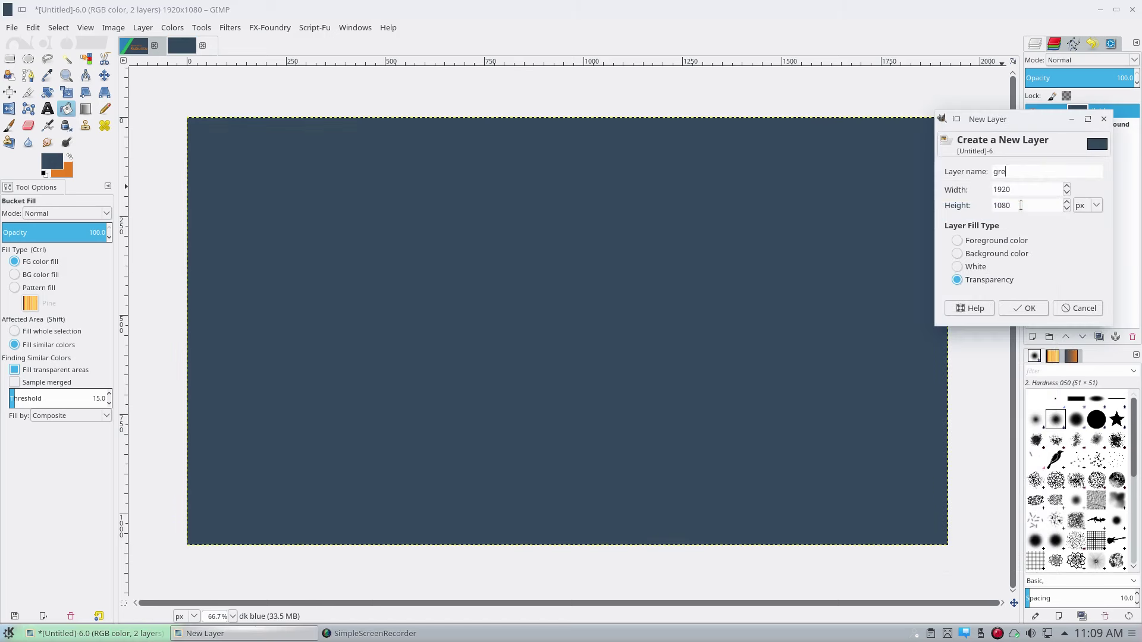
{"action": "key", "text": "Return"}
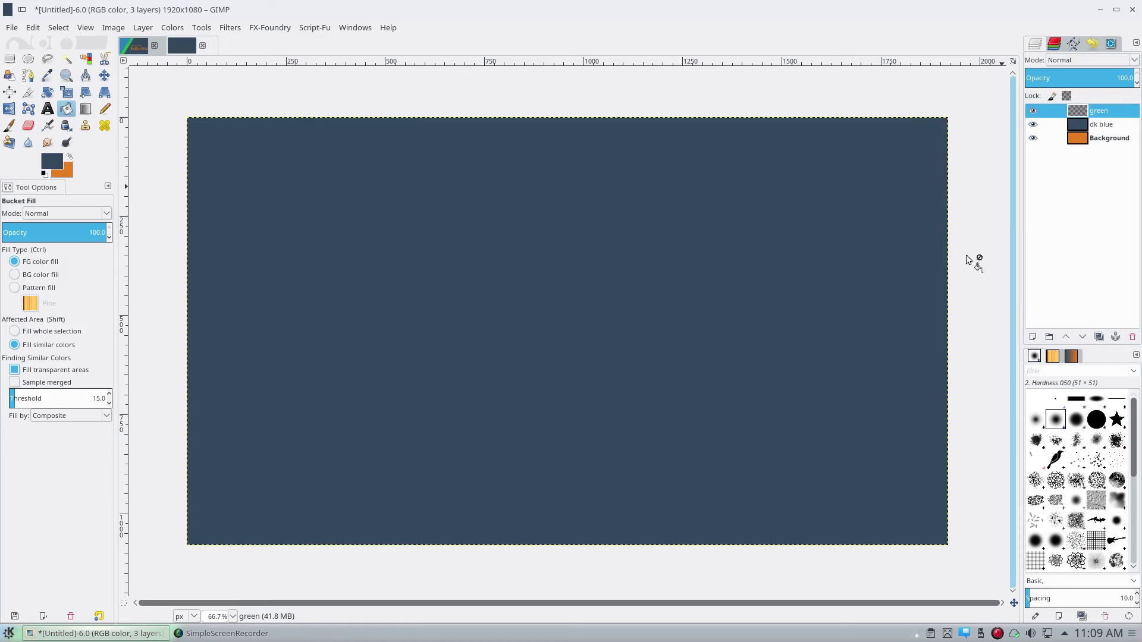
Select the canvas's upper-left area with Free Select, its diagonal running from about x 890 px on the top edge to about x 130 px on the bottom edge
{"action": "left_click", "coordinate": [50, 61]}
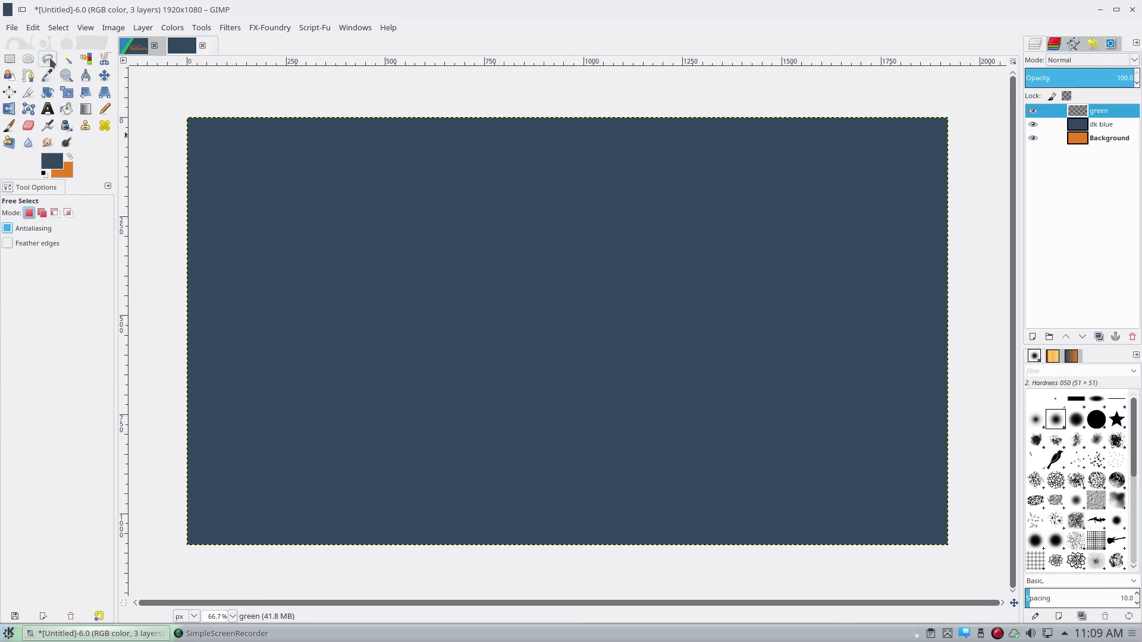
{"action": "left_click", "coordinate": [565, 84], "text": "shift"}
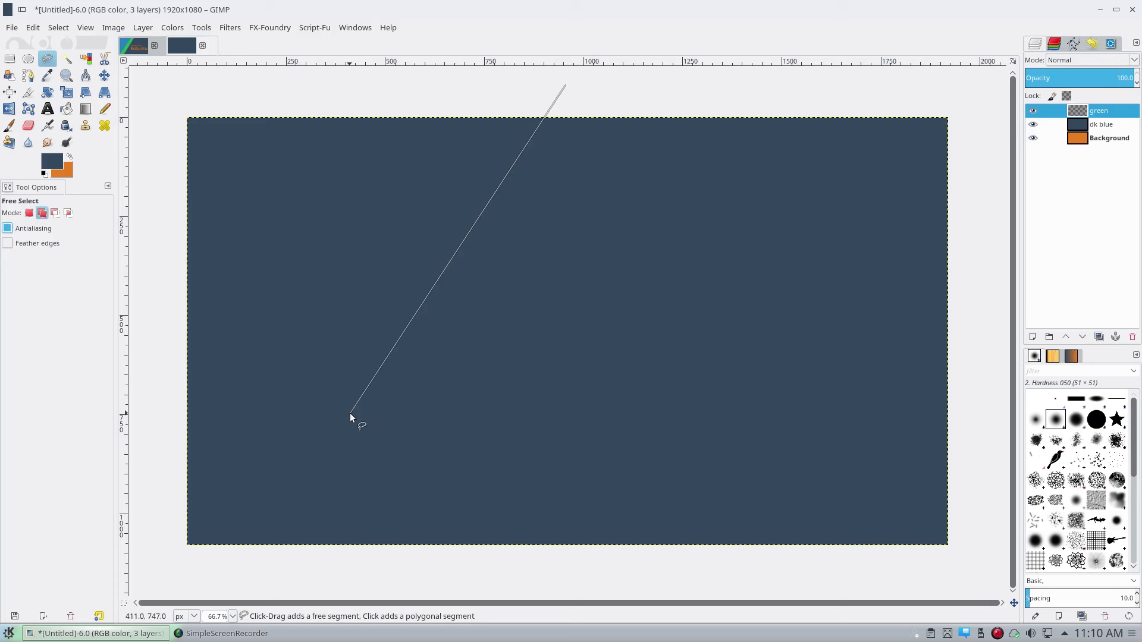
{"action": "left_click", "coordinate": [224, 565]}
{"action": "left_click", "coordinate": [165, 566]}
{"action": "left_click", "coordinate": [154, 99]}
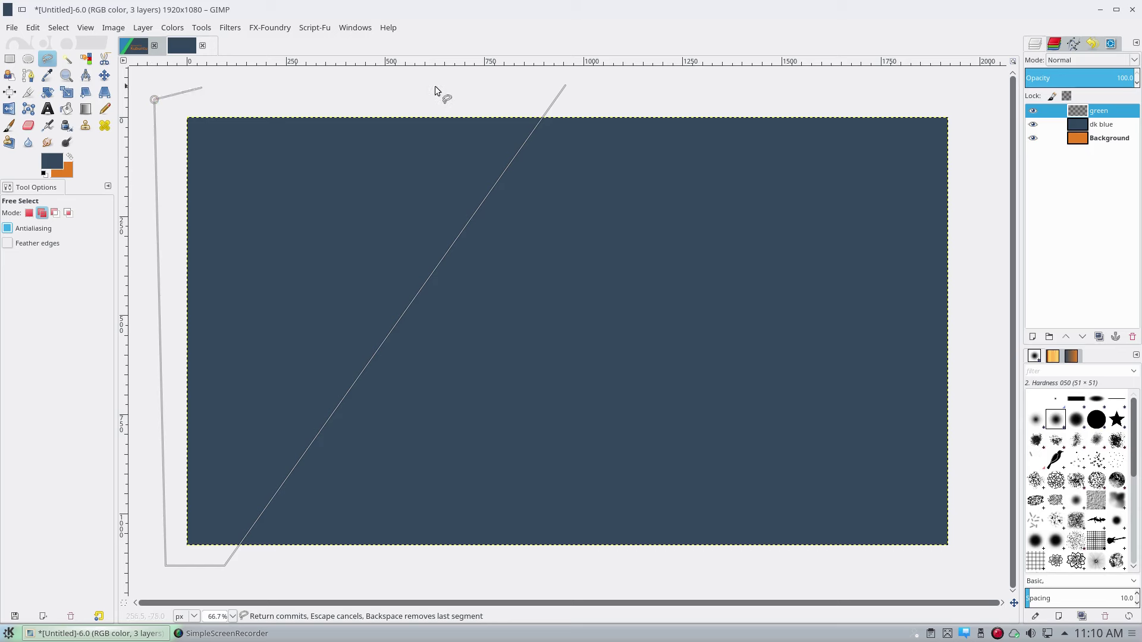
{"action": "left_click", "coordinate": [563, 87]}
{"action": "key", "text": "Return"}
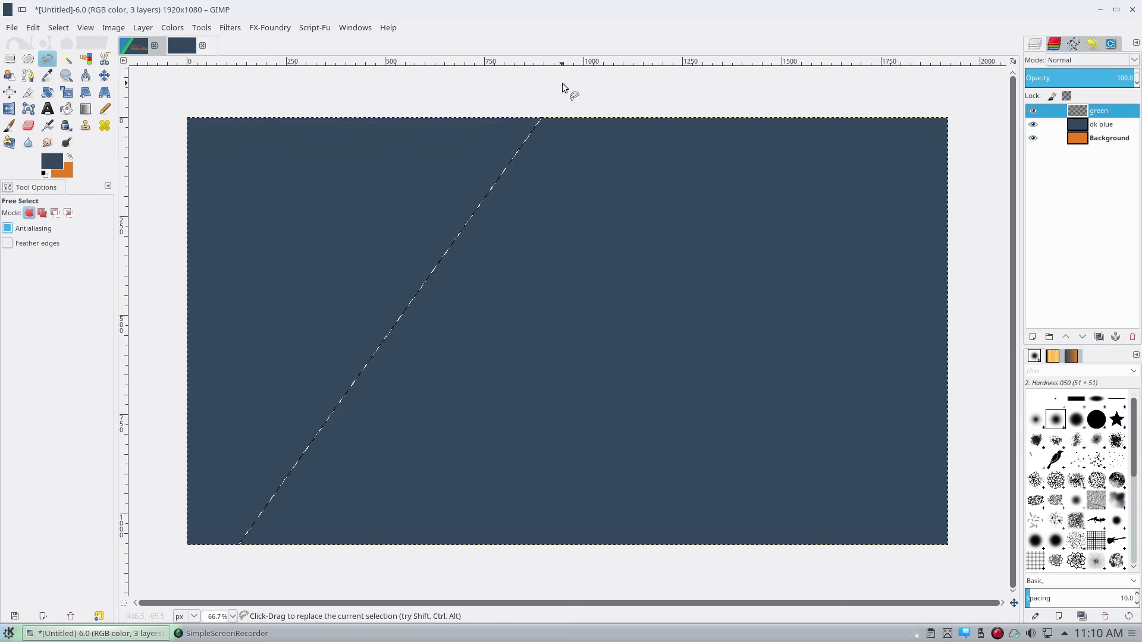
Fill the diagonal selection on the green layer with the green colour 27ae60
{"action": "left_click", "coordinate": [53, 162]}
{"action": "left_click", "coordinate": [664, 289]}
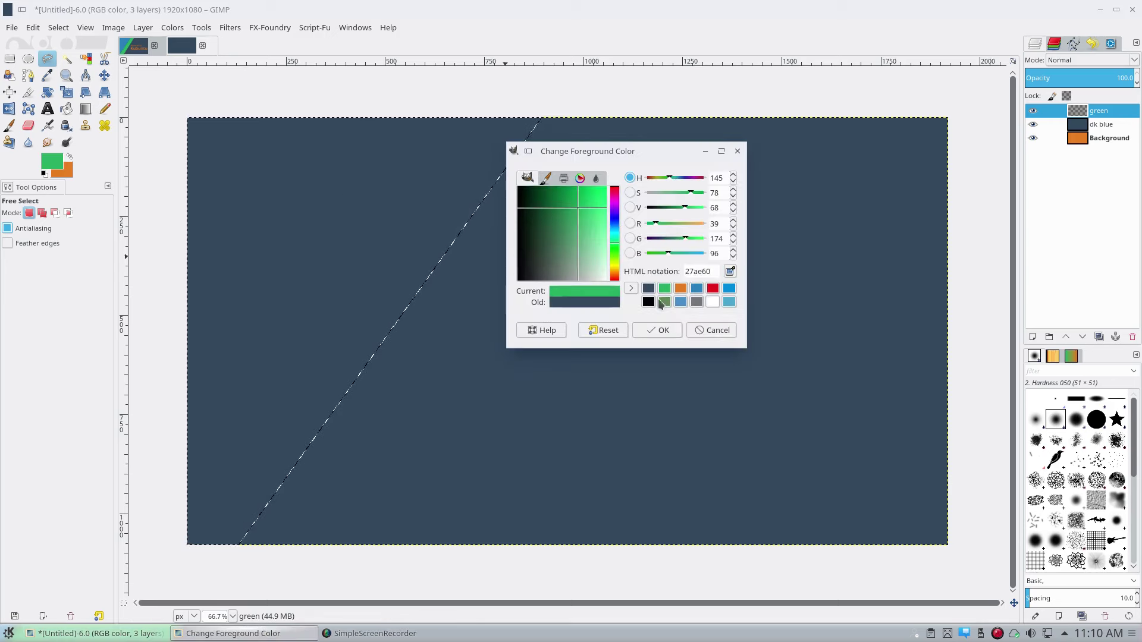
{"action": "left_click", "coordinate": [658, 331]}
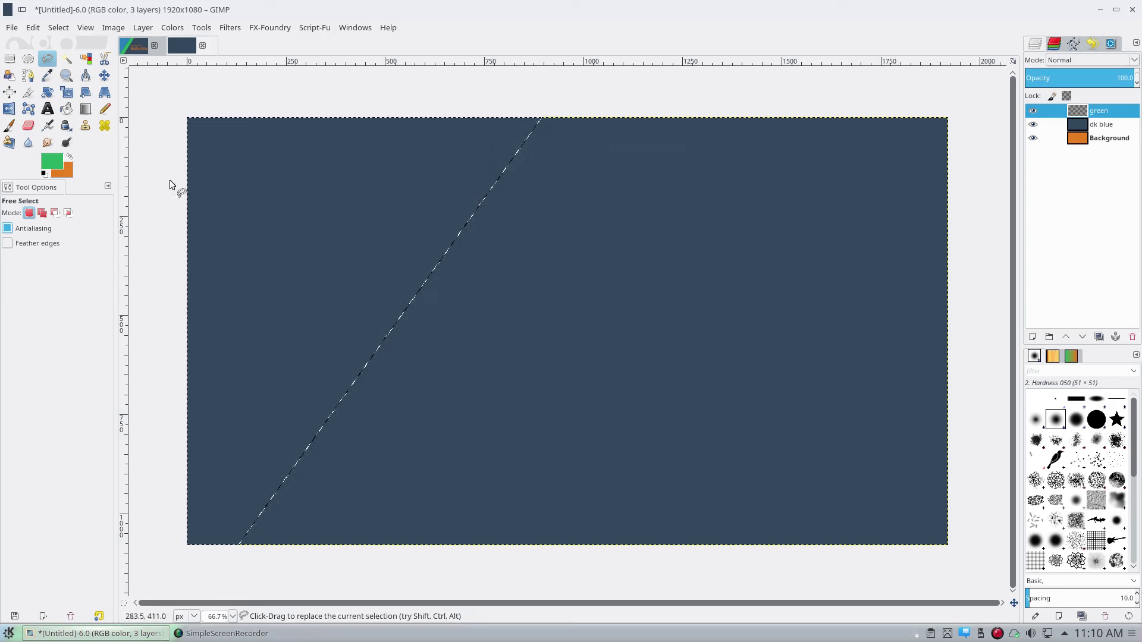
{"action": "left_click", "coordinate": [66, 108]}
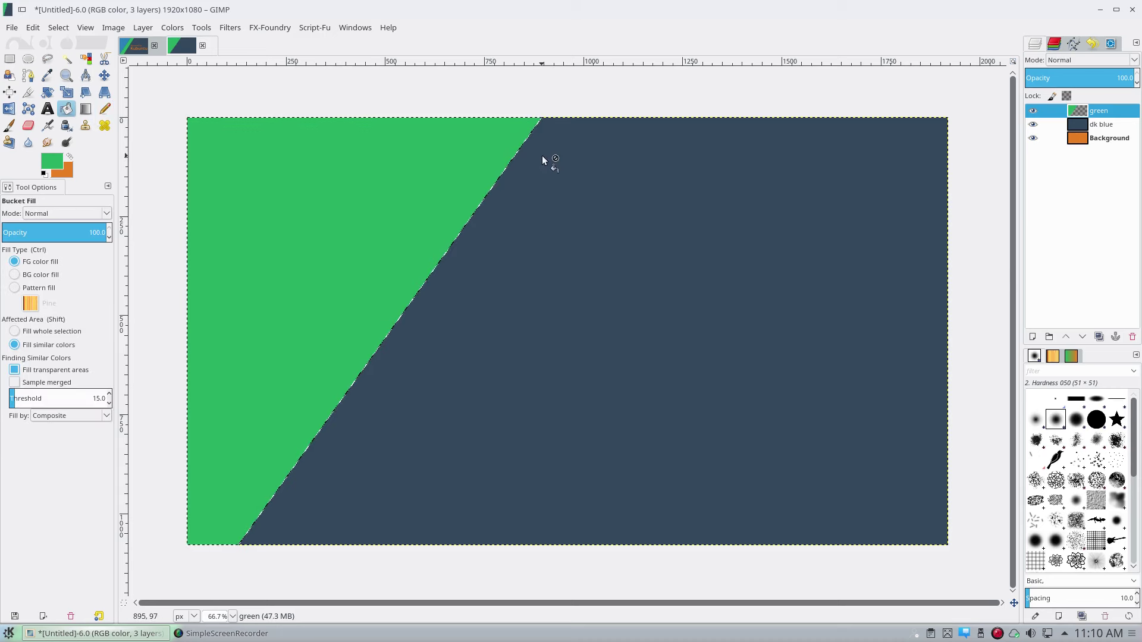
Apply the Drop Shadow filter to the green shape using the offered settings
{"action": "left_click", "coordinate": [235, 28]}
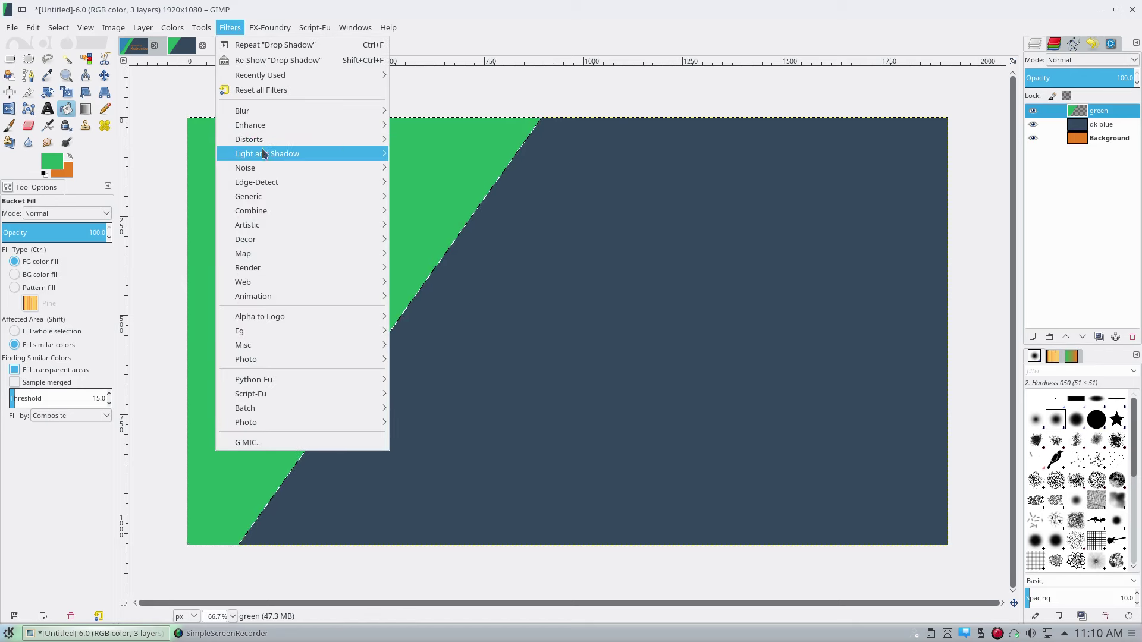
{"action": "mouse_move", "coordinate": [350, 154]}
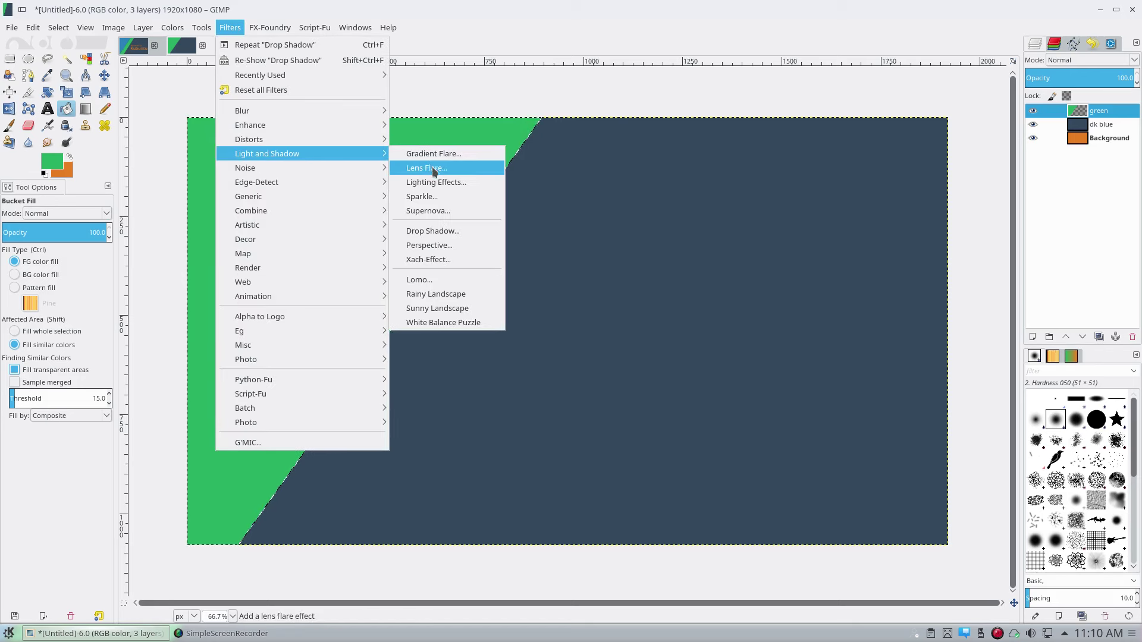
{"action": "left_click", "coordinate": [434, 231]}
{"action": "left_click", "coordinate": [602, 395]}
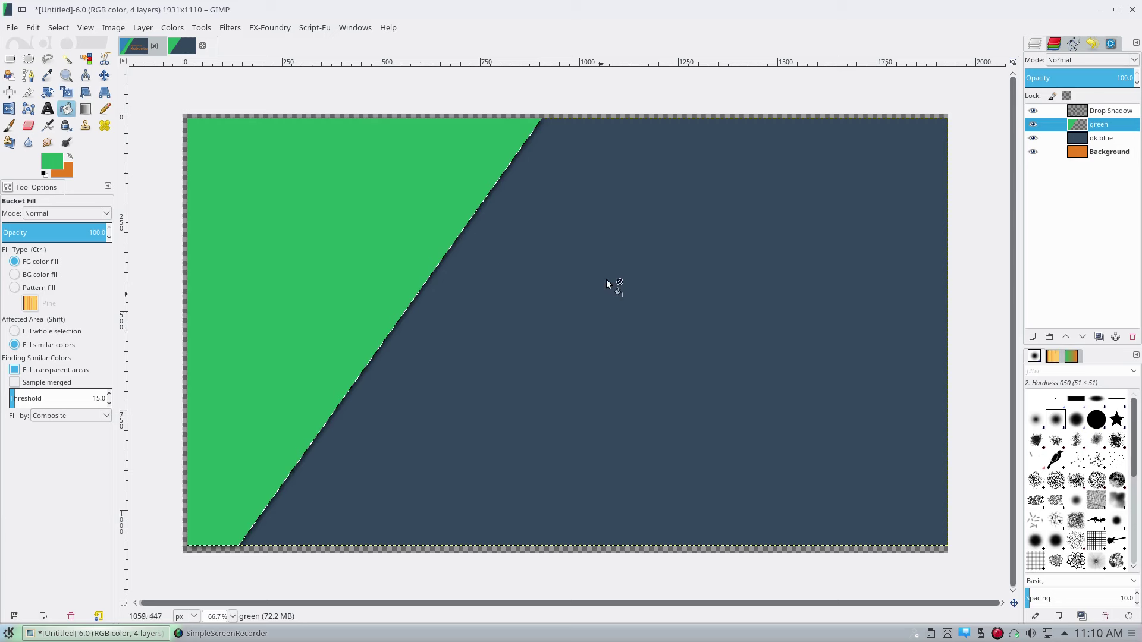
Create a transparent 1931 x 1110 px layer named "lt blue" and move it to the top of the layer stack
{"action": "right_click", "coordinate": [1066, 205]}
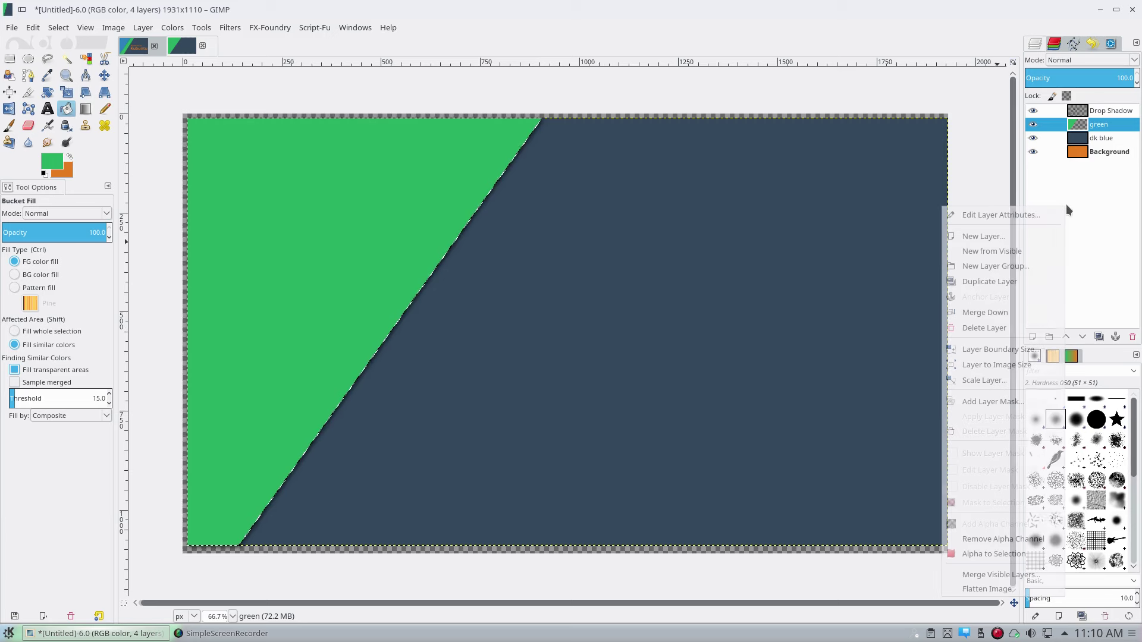
{"action": "left_click", "coordinate": [1019, 237]}
{"action": "type", "text": "lt blue"}
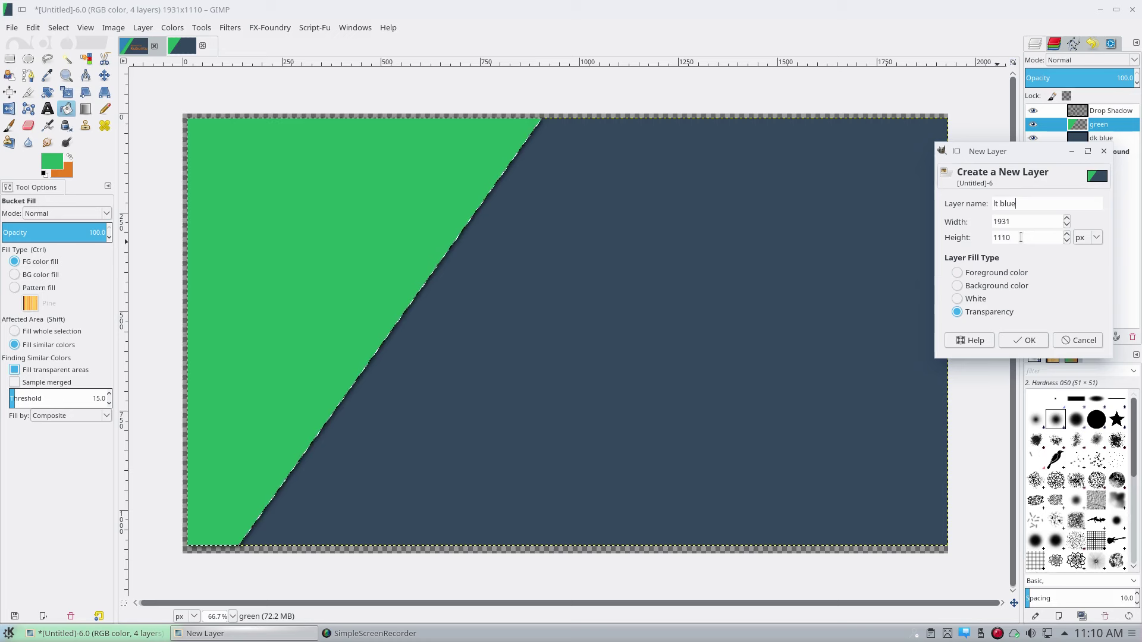
{"action": "left_click", "coordinate": [1016, 341]}
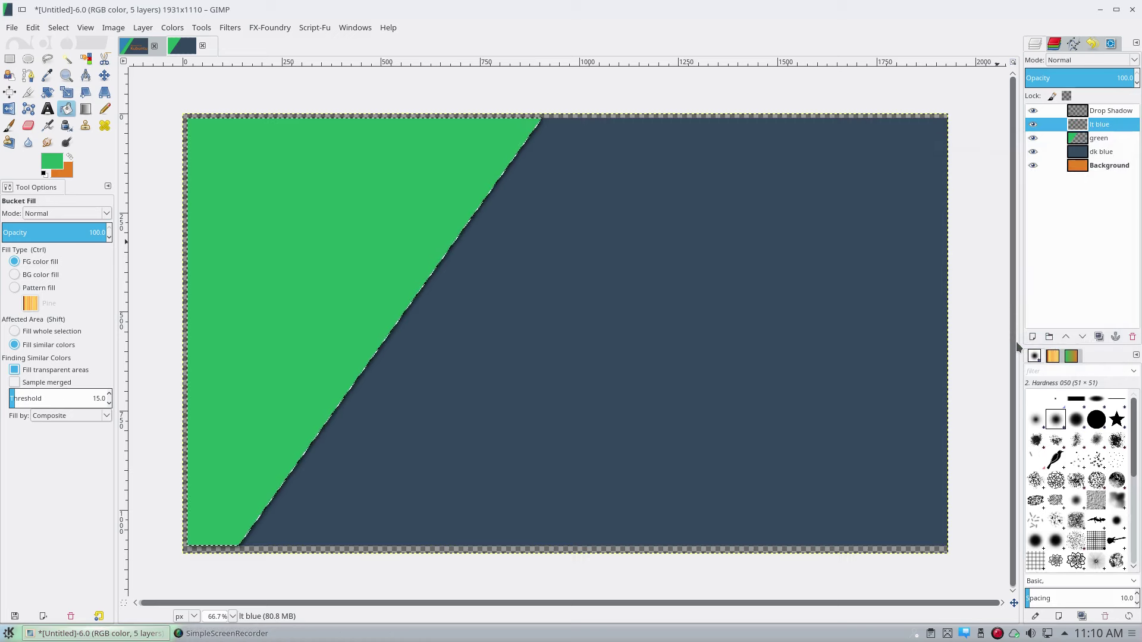
{"action": "left_click_drag", "start_coordinate": [1099, 125], "coordinate": [1101, 112]}
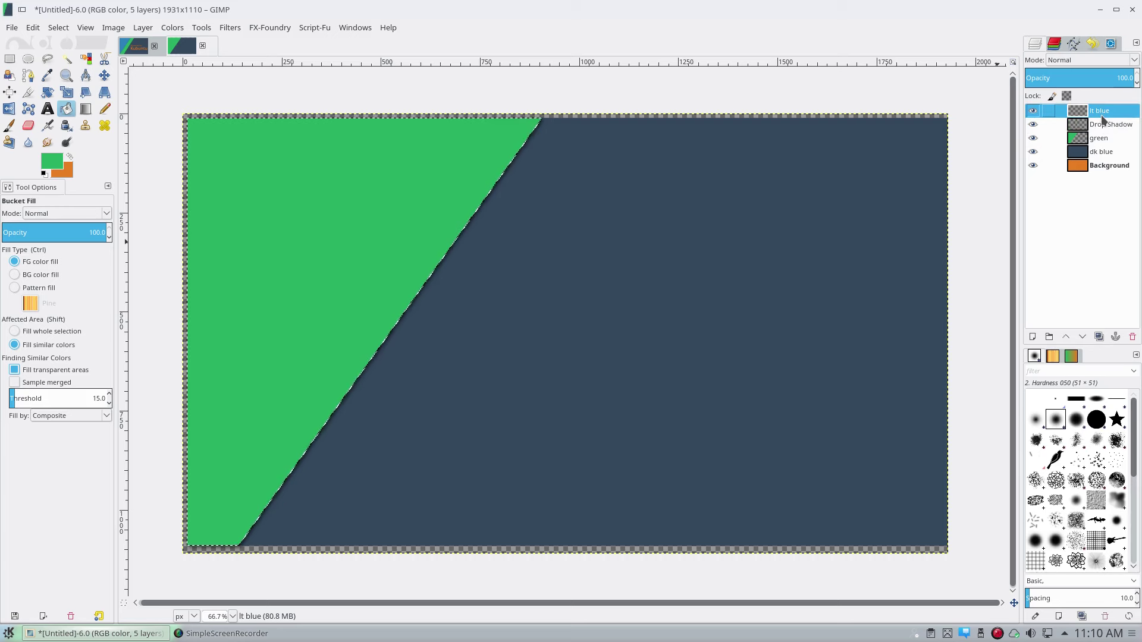
Replace the current selection with an upper-left Free Select triangle, its diagonal from about x 690 px on the top edge to y 930 px on the left edge
{"action": "key", "text": "ctrl+shift+a"}
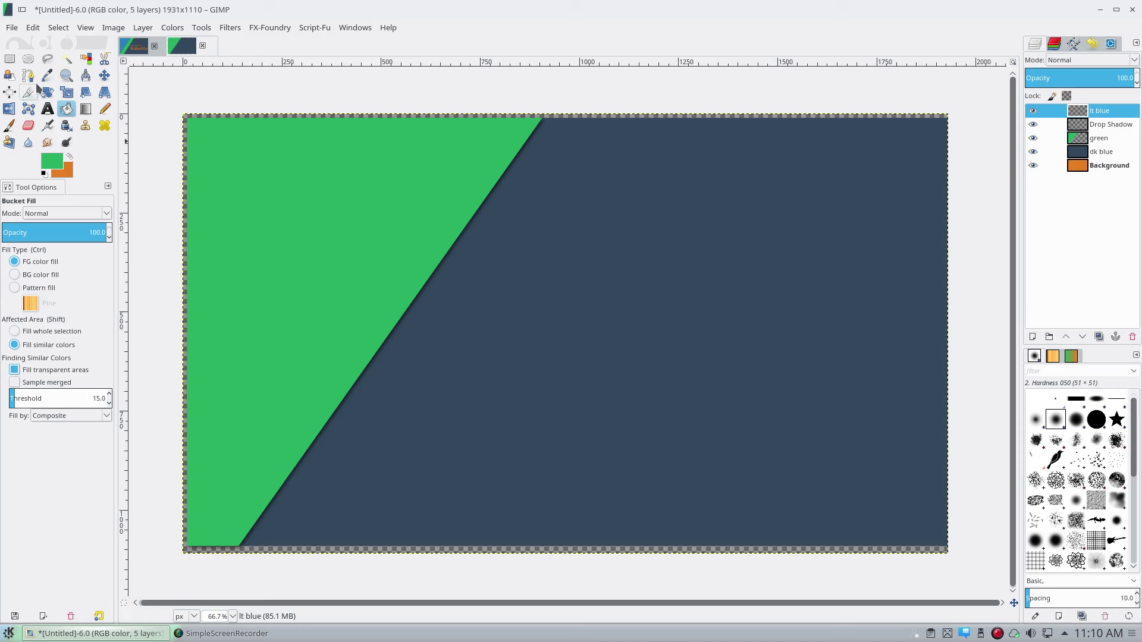
{"action": "left_click", "coordinate": [47, 58]}
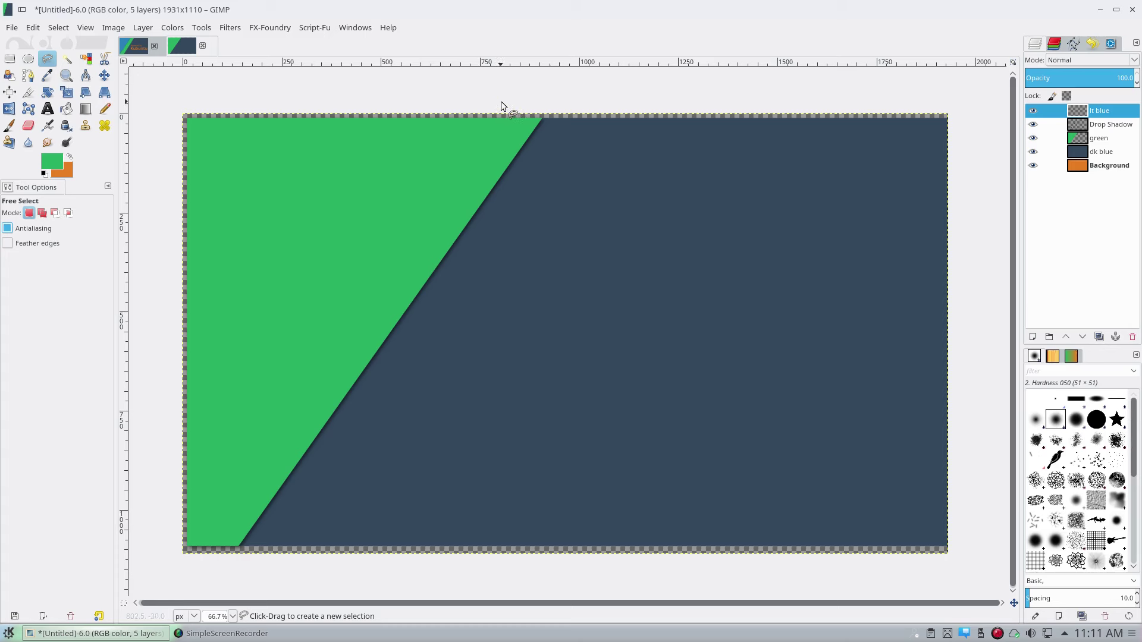
{"action": "left_click", "coordinate": [469, 99], "text": "shift"}
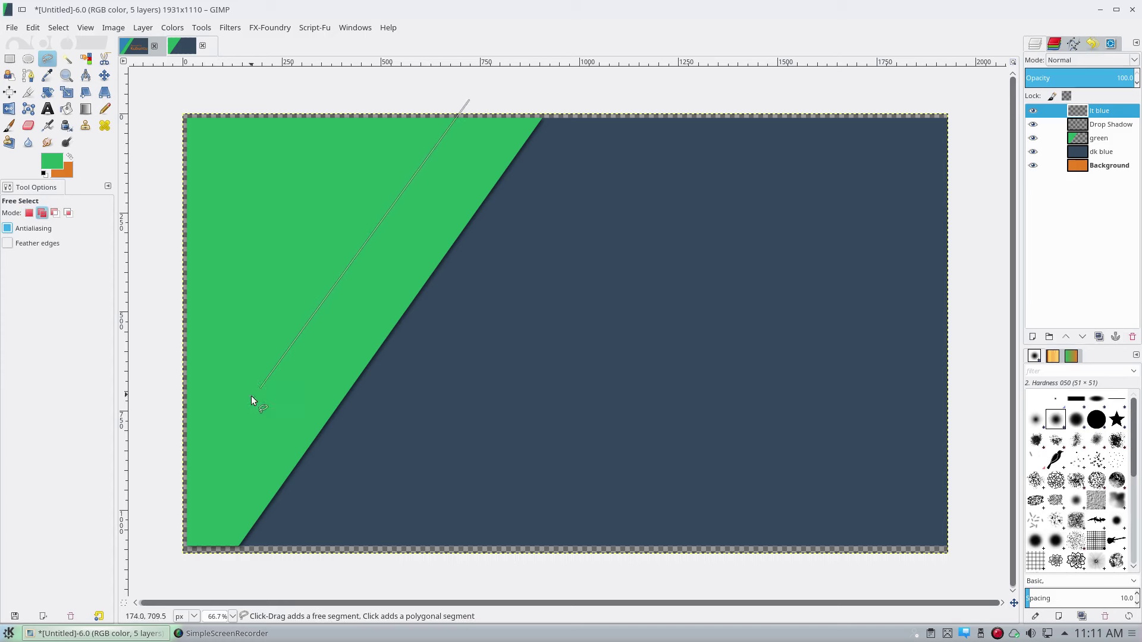
{"action": "left_click", "coordinate": [163, 516]}
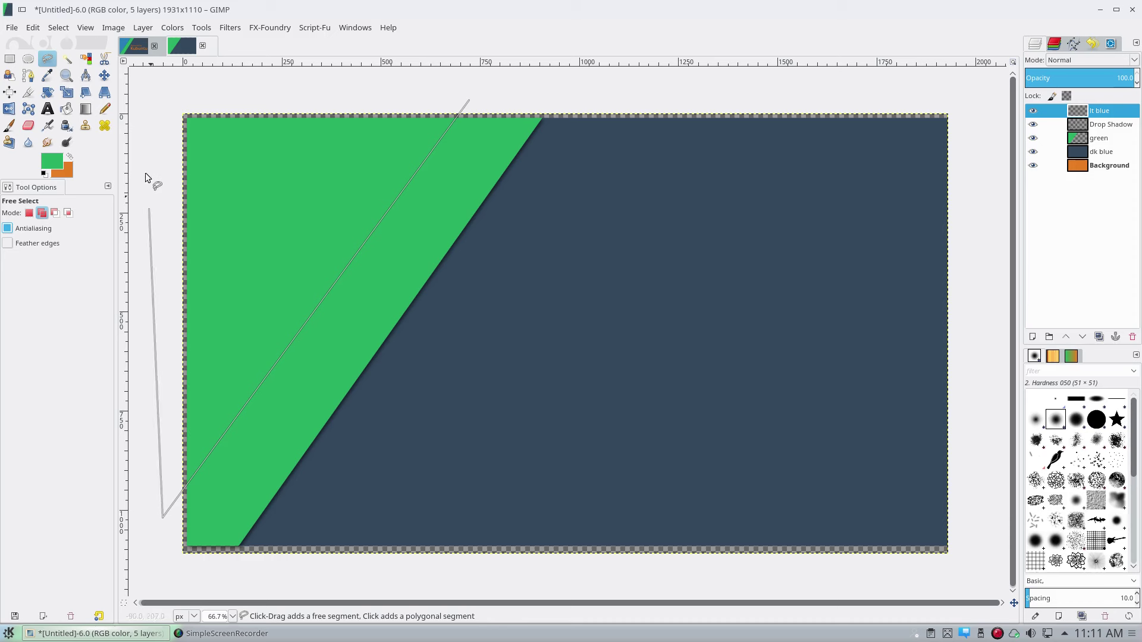
{"action": "left_click", "coordinate": [159, 93]}
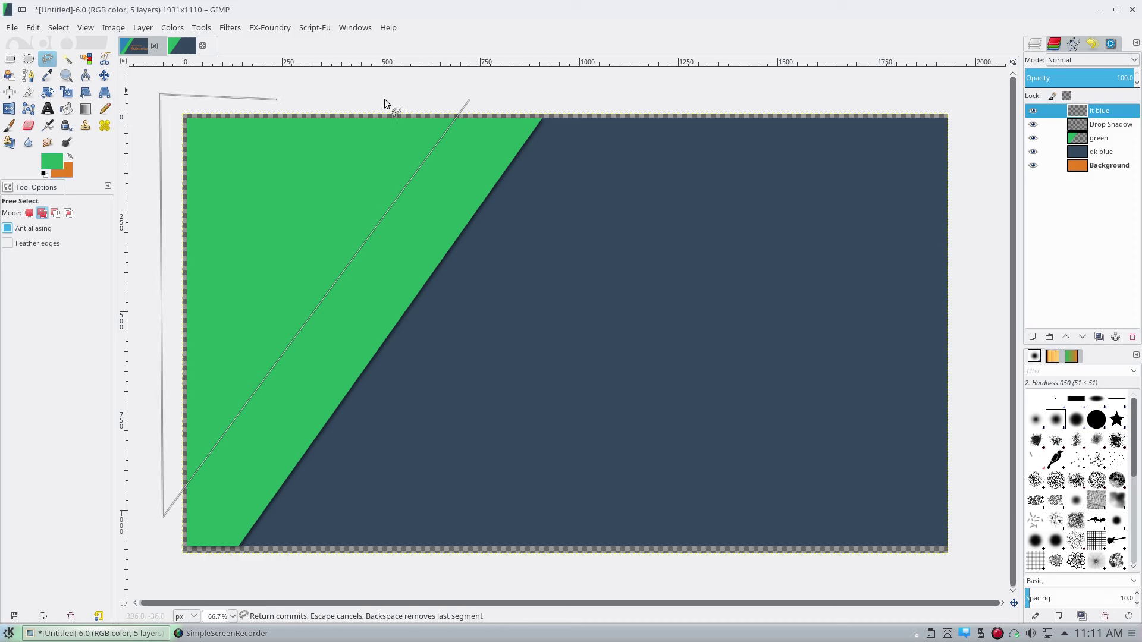
{"action": "left_click", "coordinate": [468, 100]}
{"action": "key", "text": "Return"}
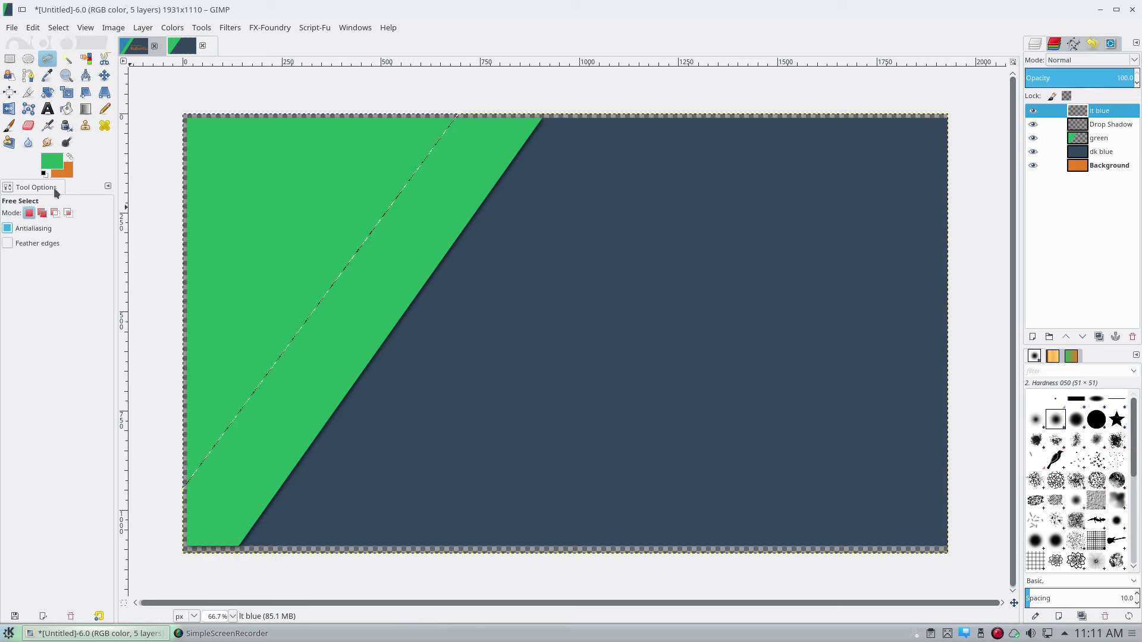
Fill the triangular selection on the lt blue layer with the bright light blue from the recent colours
{"action": "left_click", "coordinate": [50, 162]}
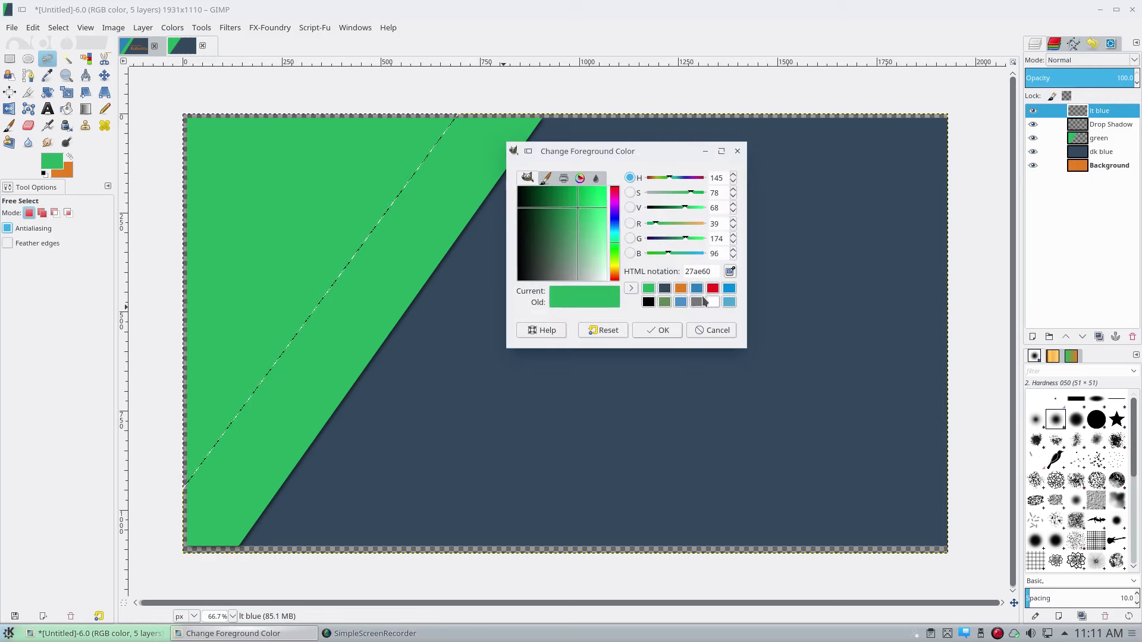
{"action": "left_click", "coordinate": [731, 293]}
{"action": "left_click", "coordinate": [665, 331]}
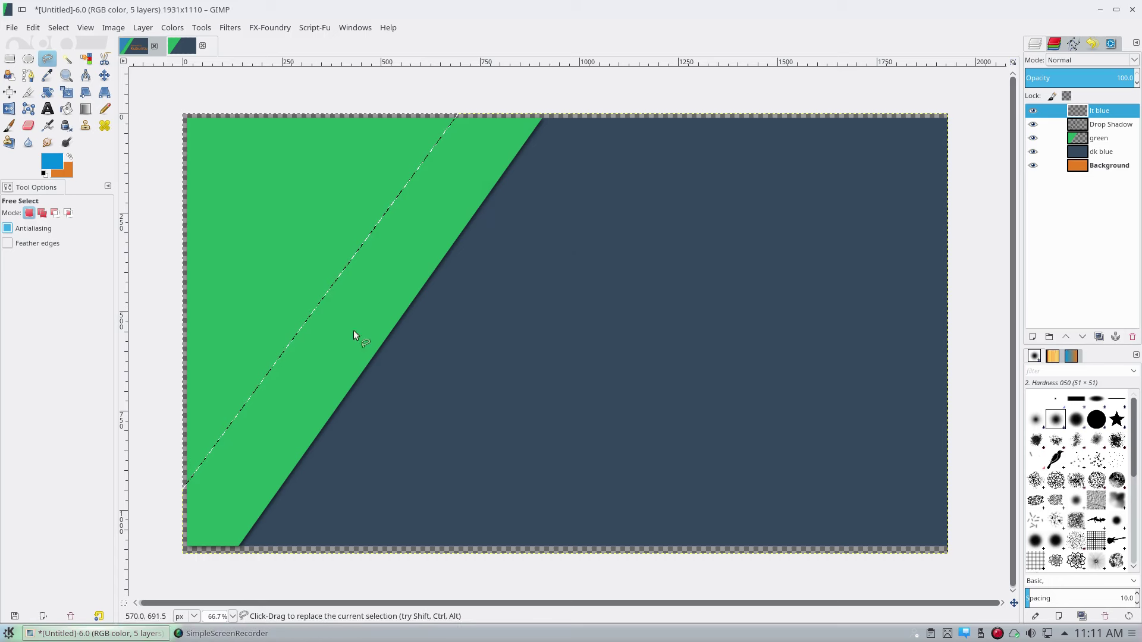
{"action": "left_click", "coordinate": [66, 108]}
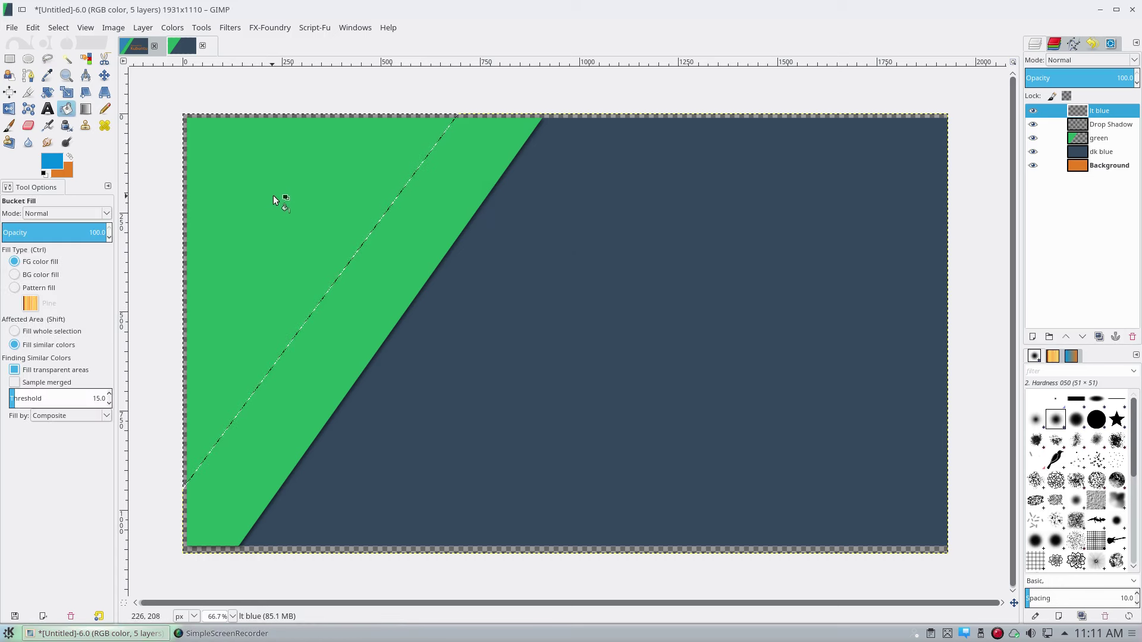
{"action": "left_click", "coordinate": [247, 245]}
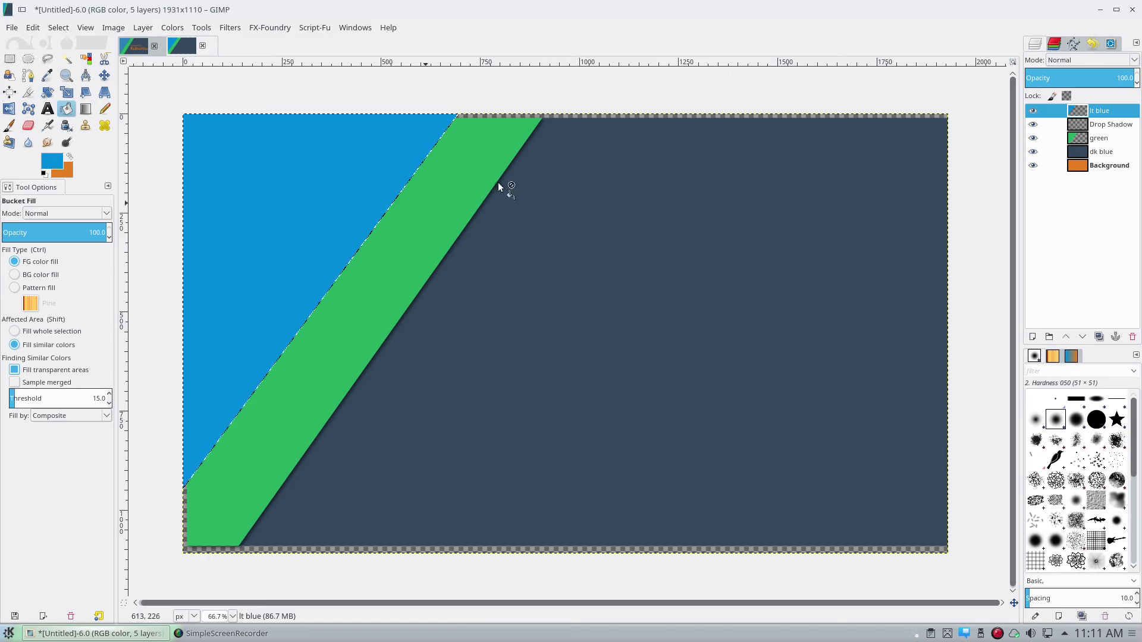
Repeat the Drop Shadow filter on the lt blue shape, clear the selection, and display the grid over the image
{"action": "left_click", "coordinate": [229, 28]}
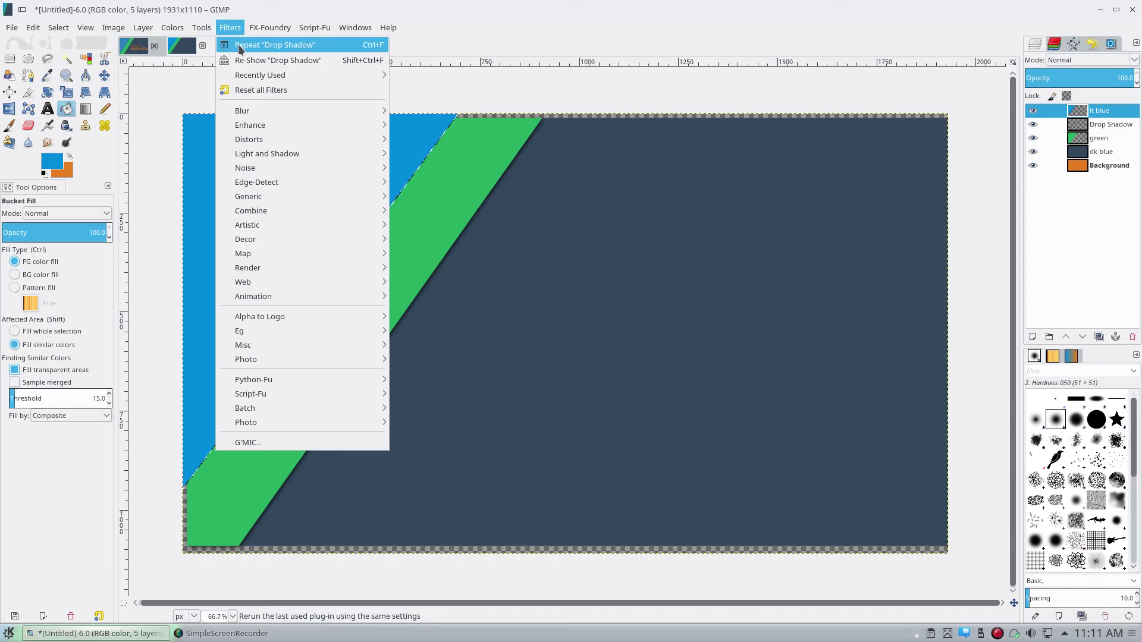
{"action": "left_click", "coordinate": [240, 46]}
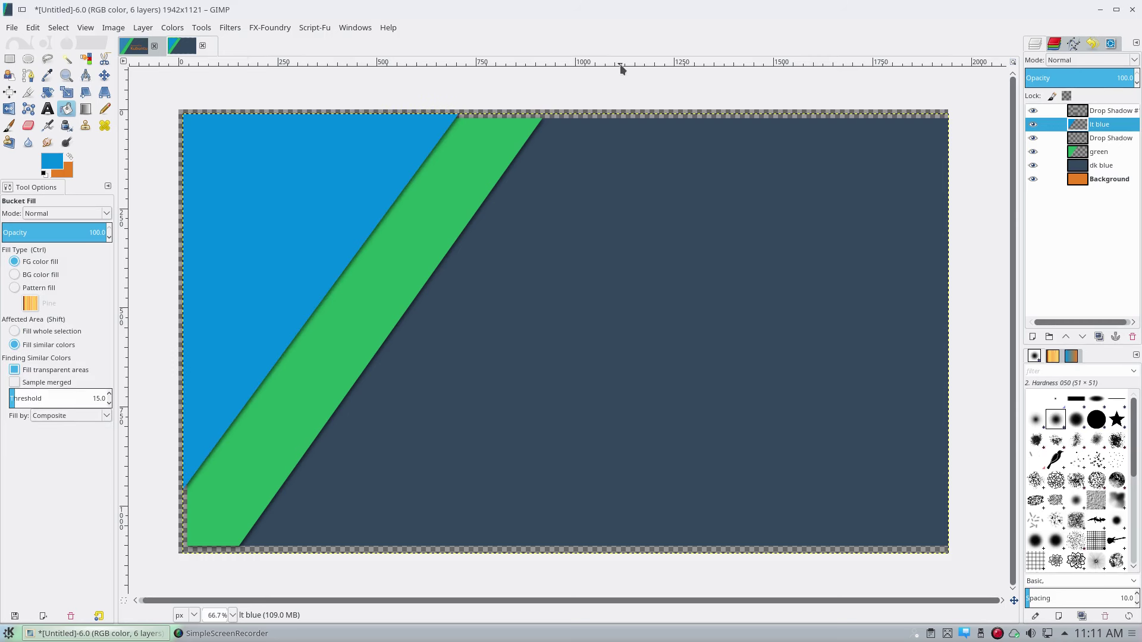
{"action": "left_click", "coordinate": [85, 30]}
{"action": "left_click", "coordinate": [97, 222]}
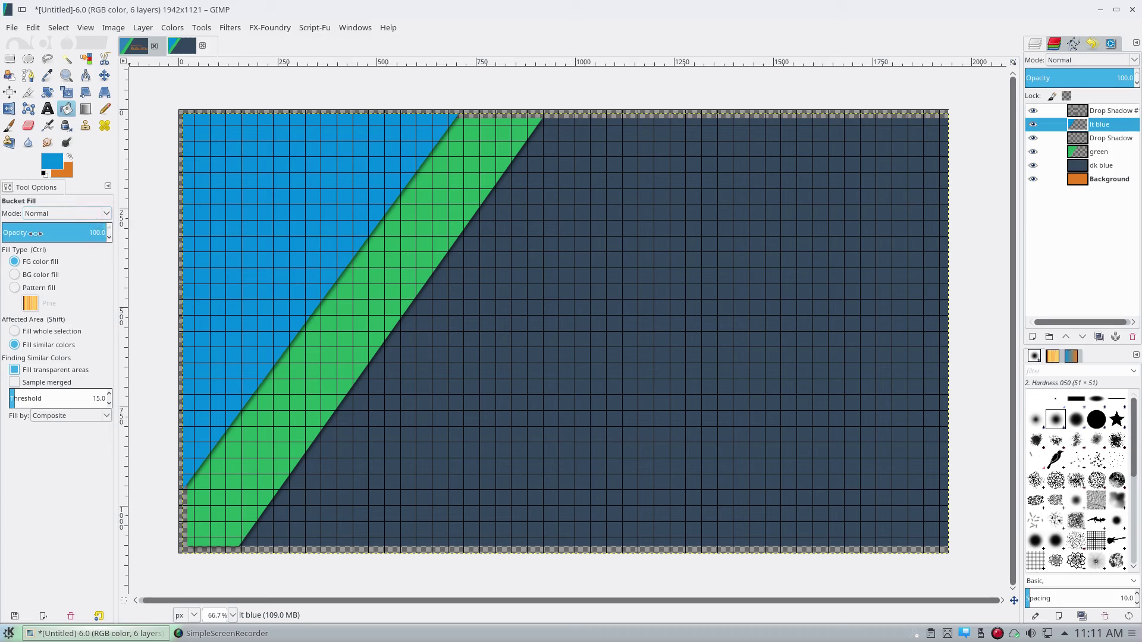
Add the text "Powered by" in a text box about 1086 x 184 px on the dark blue area beside the green stripe
{"action": "left_click", "coordinate": [47, 108]}
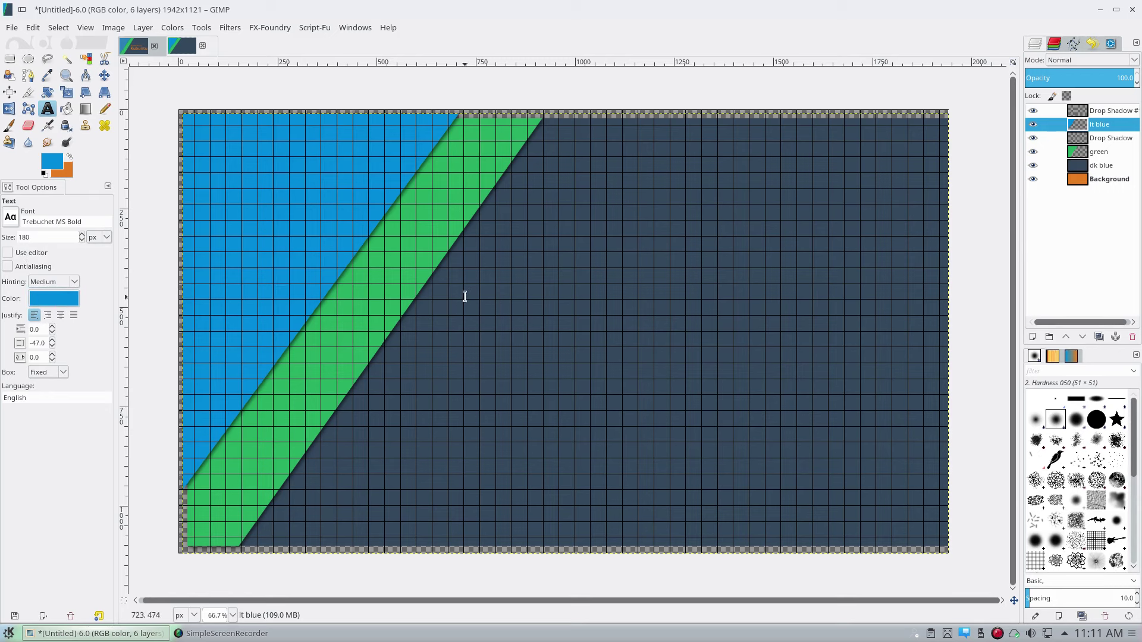
{"action": "left_click_drag", "start_coordinate": [464, 276], "coordinate": [849, 348]}
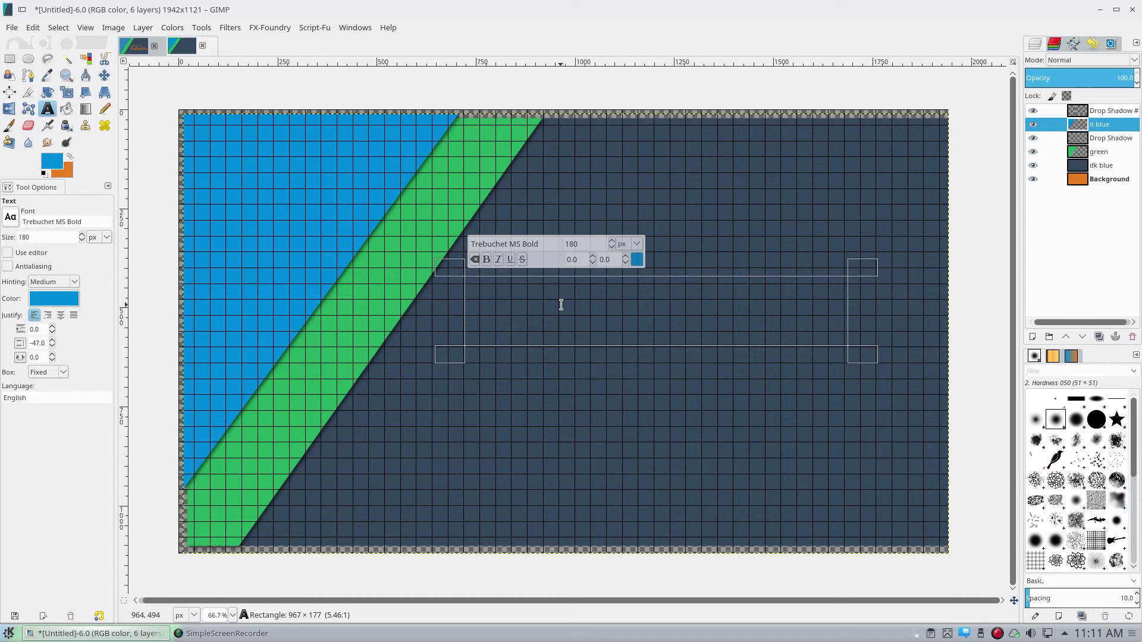
{"action": "type", "text": "P"}
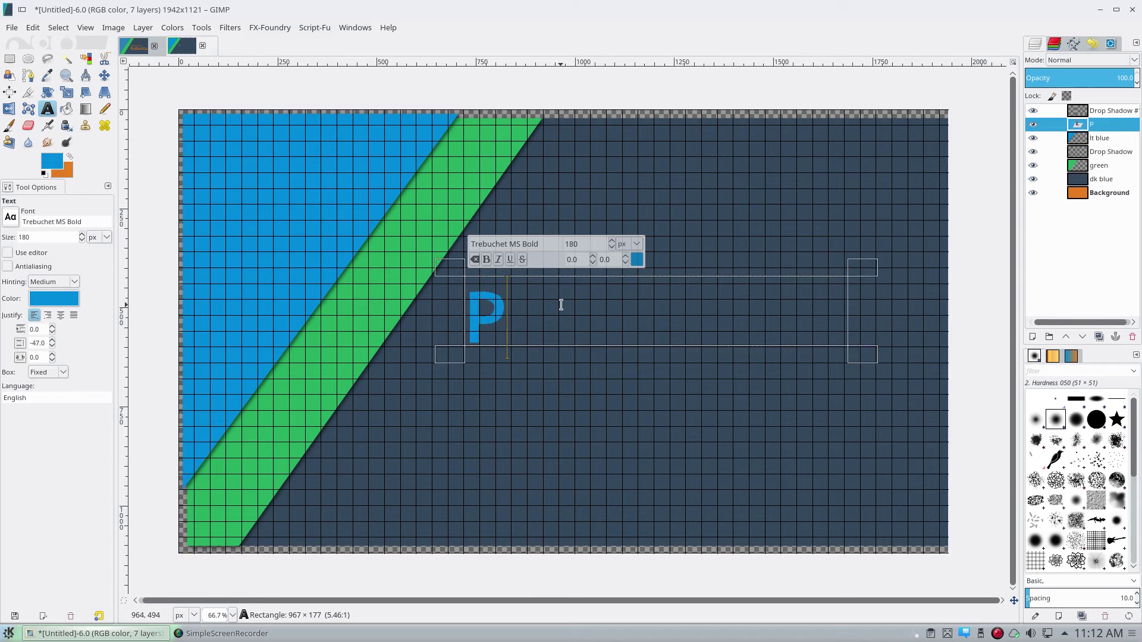
{"action": "type", "text": "owere"}
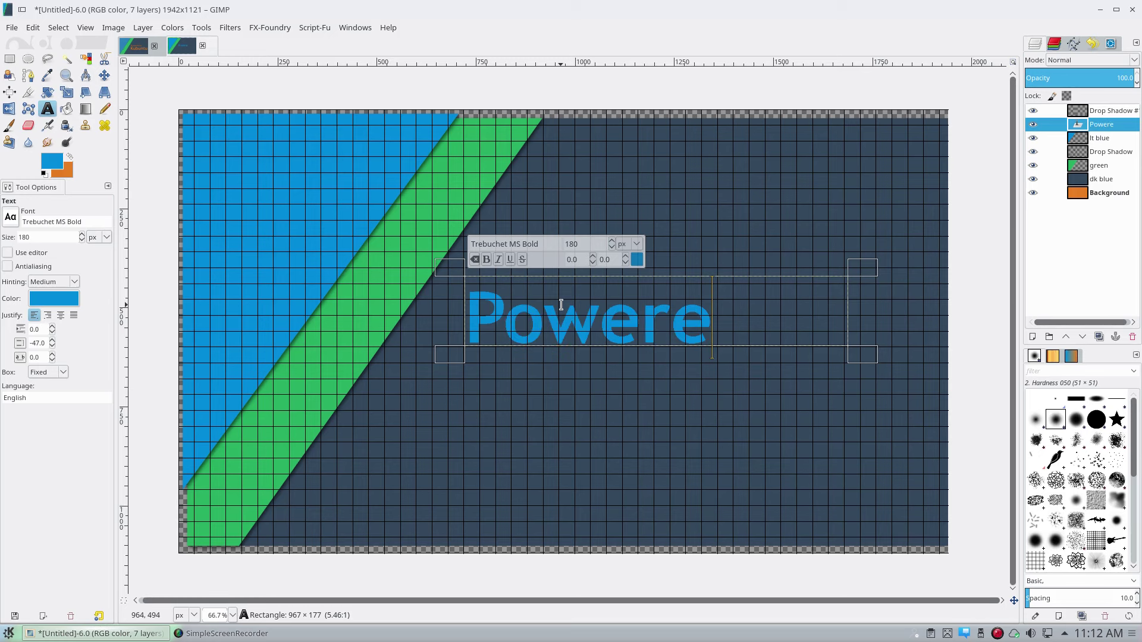
{"action": "type", "text": "d b"}
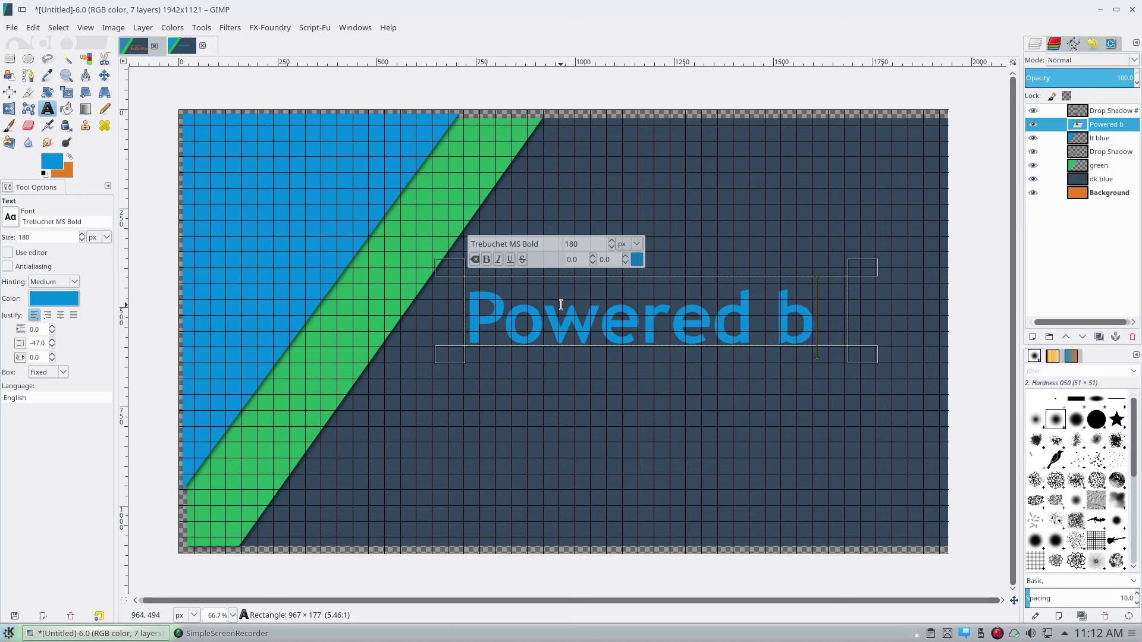
{"action": "type", "text": "y"}
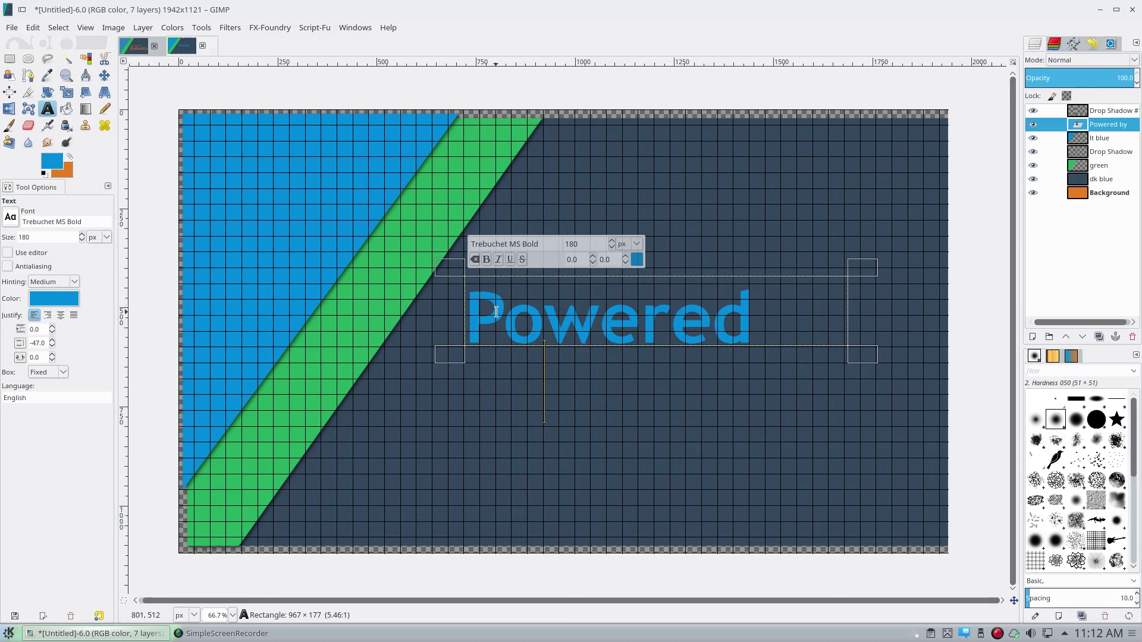
{"action": "left_click_drag", "start_coordinate": [868, 363], "coordinate": [915, 366]}
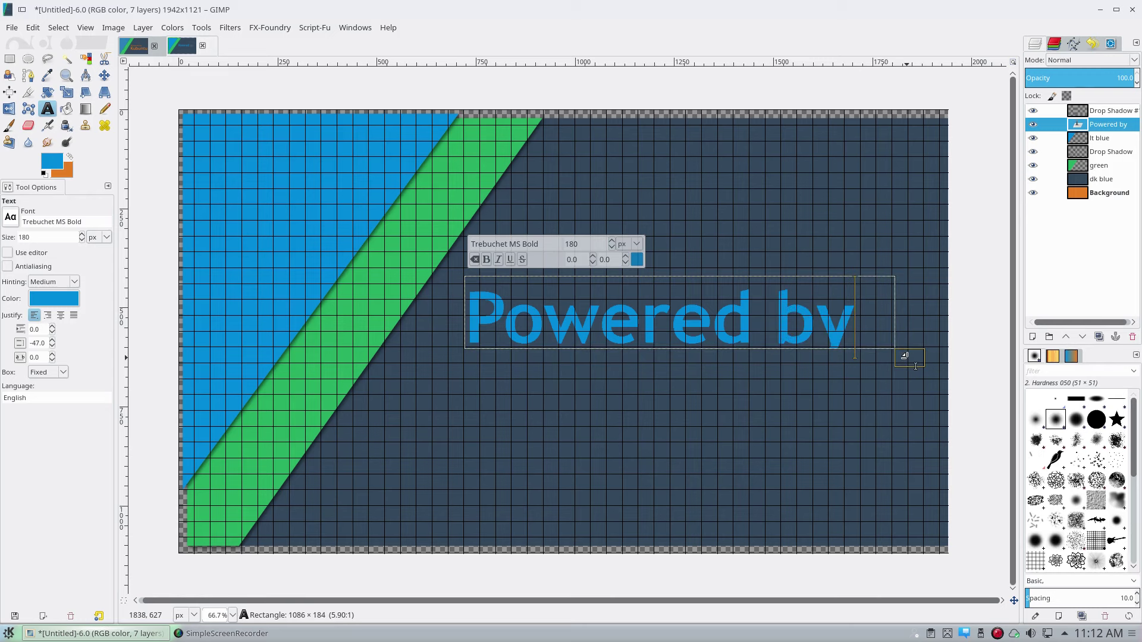
Set the "Powered by" text size to 140 px and resize its text box to about 1094 x 201 px
{"action": "left_click_drag", "start_coordinate": [836, 328], "coordinate": [466, 335]}
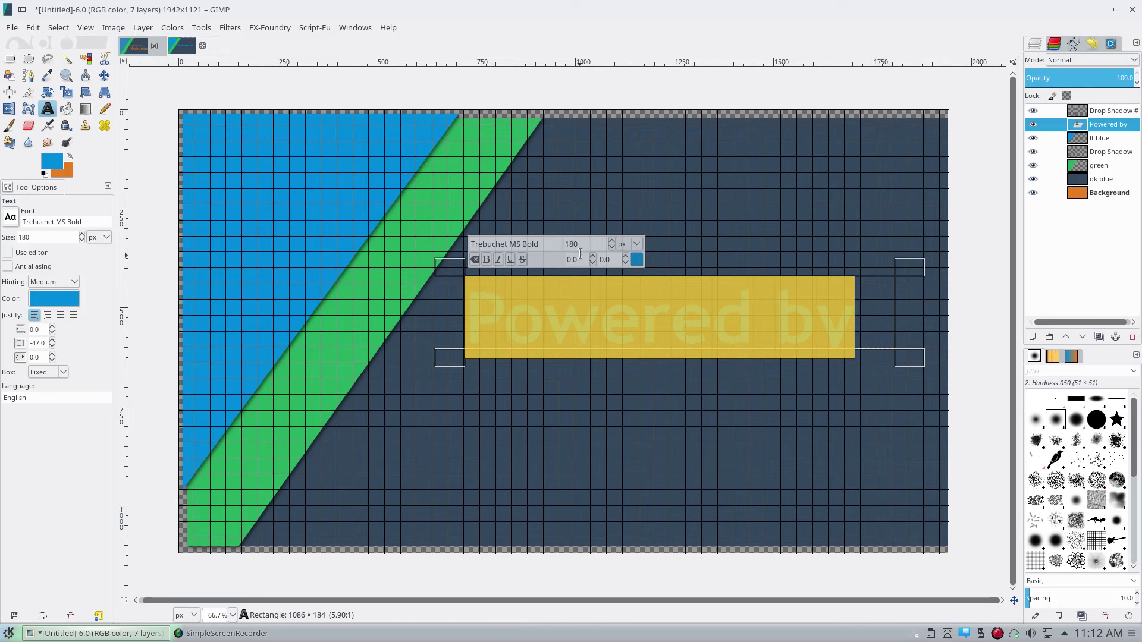
{"action": "left_click_drag", "start_coordinate": [587, 244], "coordinate": [554, 240]}
{"action": "type", "text": "14"}
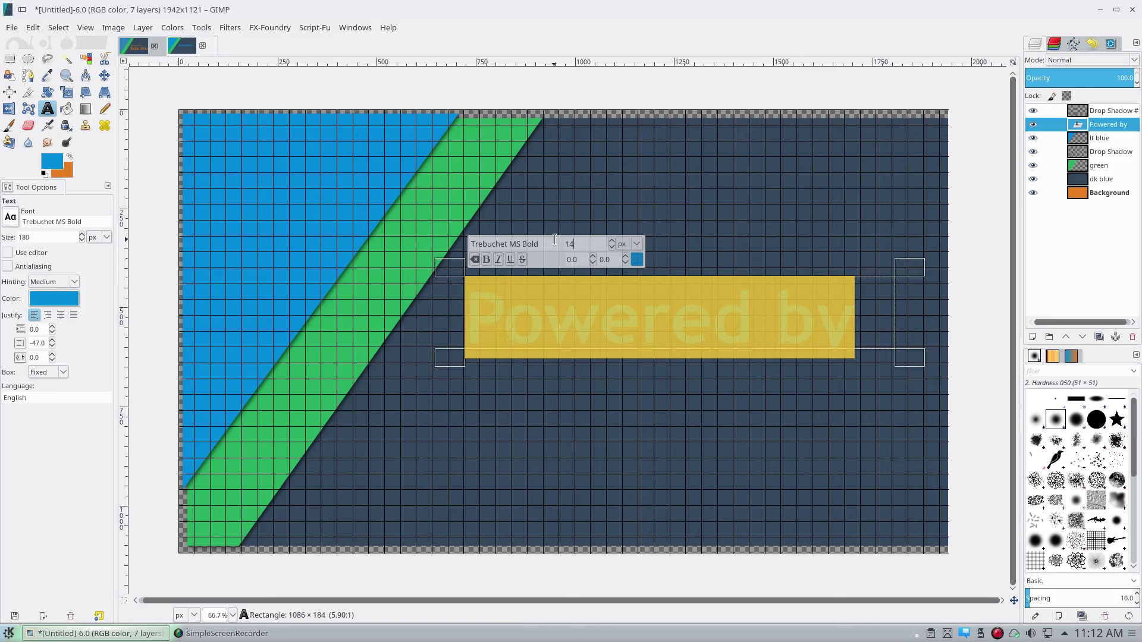
{"action": "type", "text": "0"}
{"action": "key", "text": "Return"}
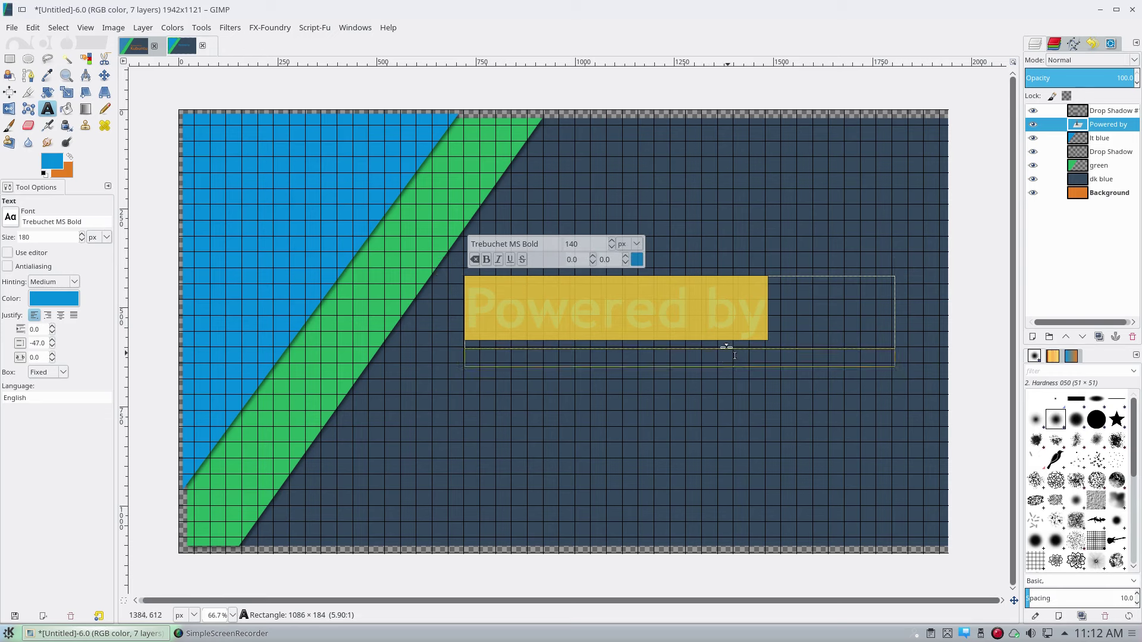
{"action": "left_click", "coordinate": [724, 327]}
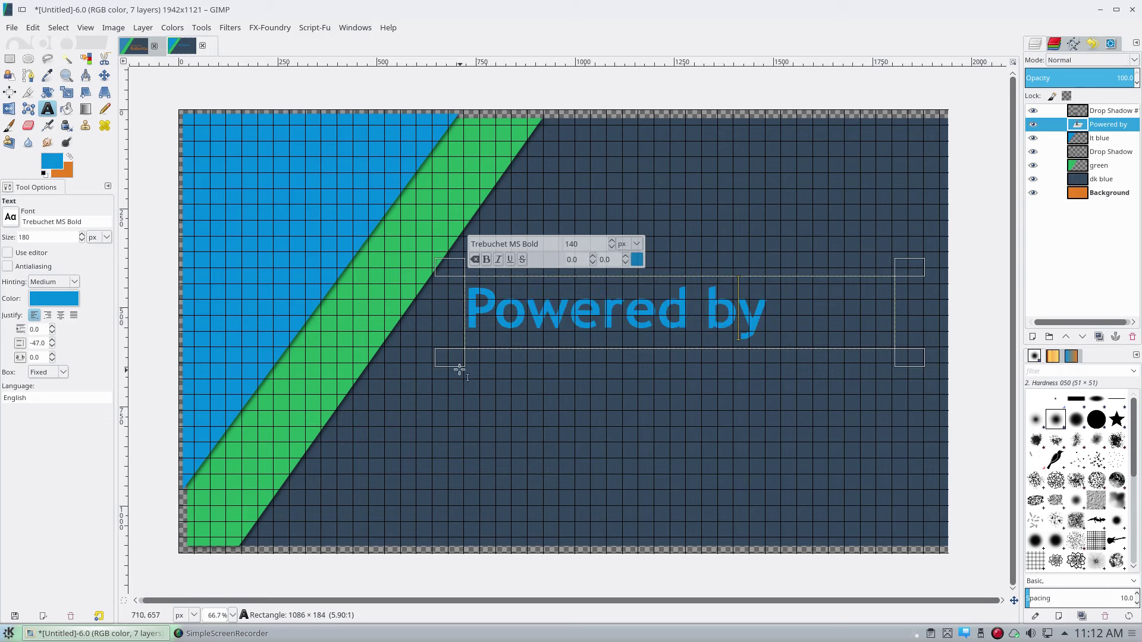
{"action": "left_click_drag", "start_coordinate": [450, 360], "coordinate": [447, 371]}
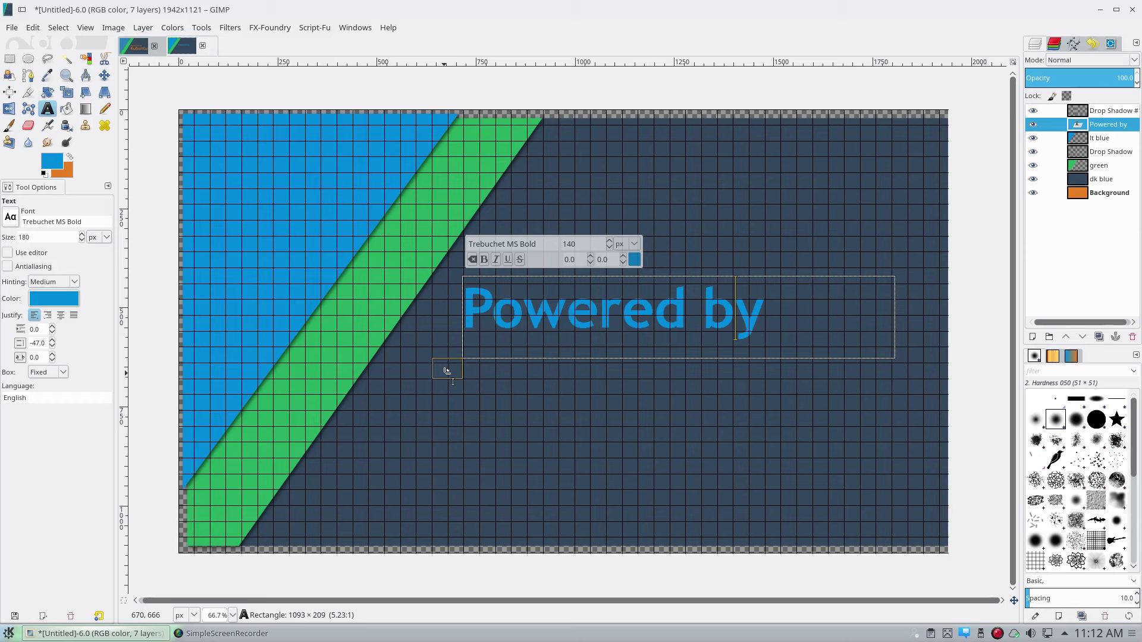
{"action": "left_click_drag", "start_coordinate": [446, 273], "coordinate": [447, 276]}
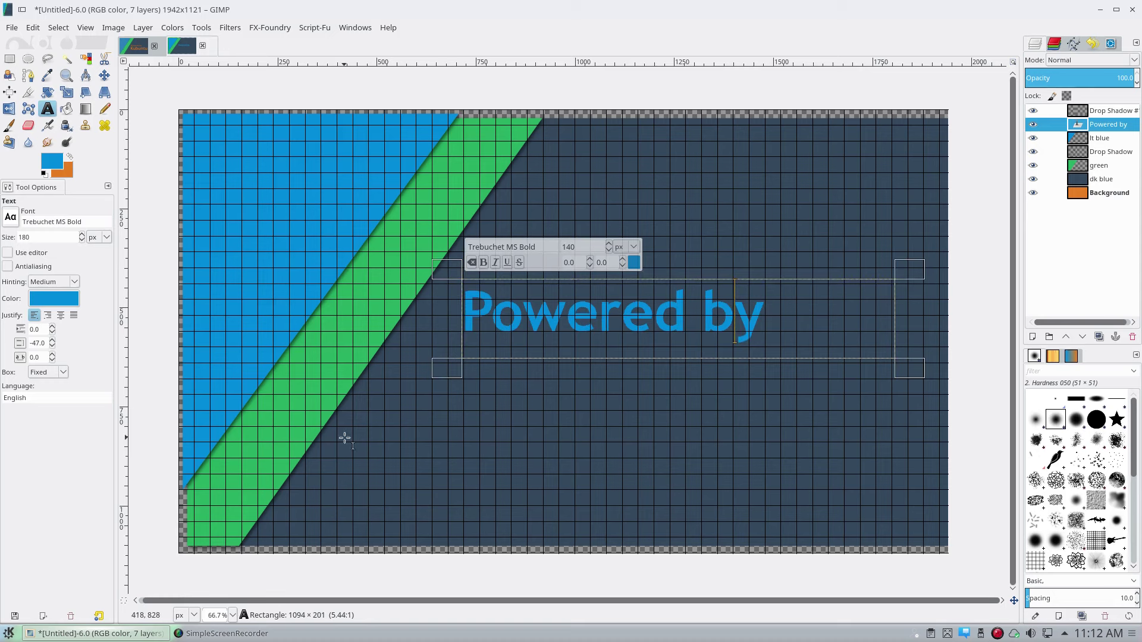
Add the text "Kubuntu" in a text box about 1382 x 445 px below "Powered by" and set its size to 290 px
{"action": "left_click_drag", "start_coordinate": [474, 392], "coordinate": [934, 532]}
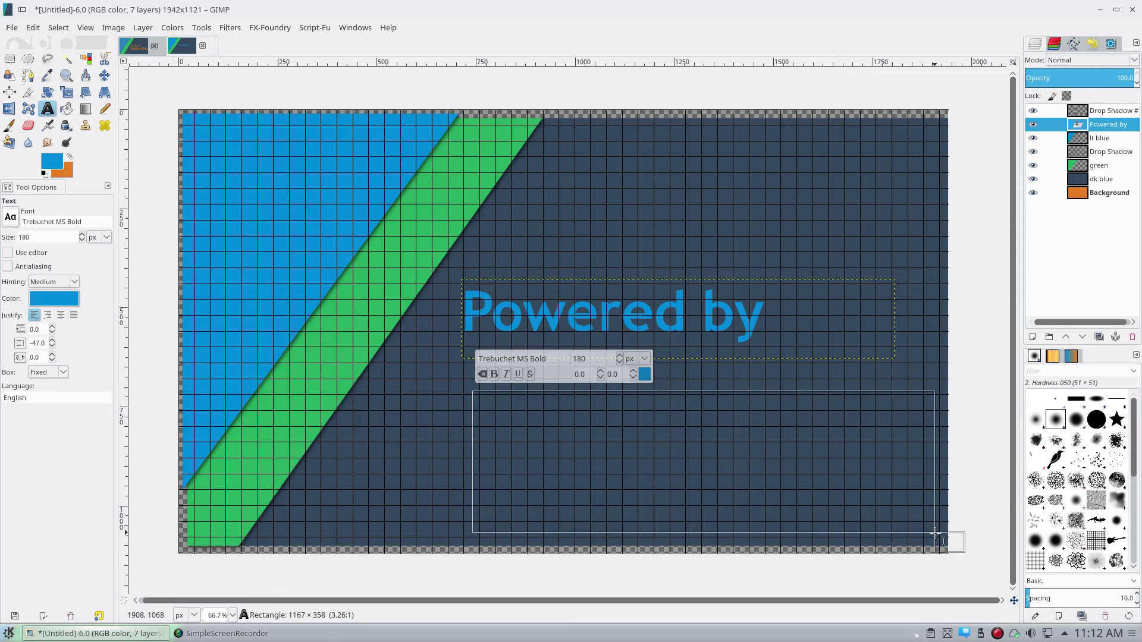
{"action": "left_click_drag", "start_coordinate": [402, 368], "coordinate": [361, 352]}
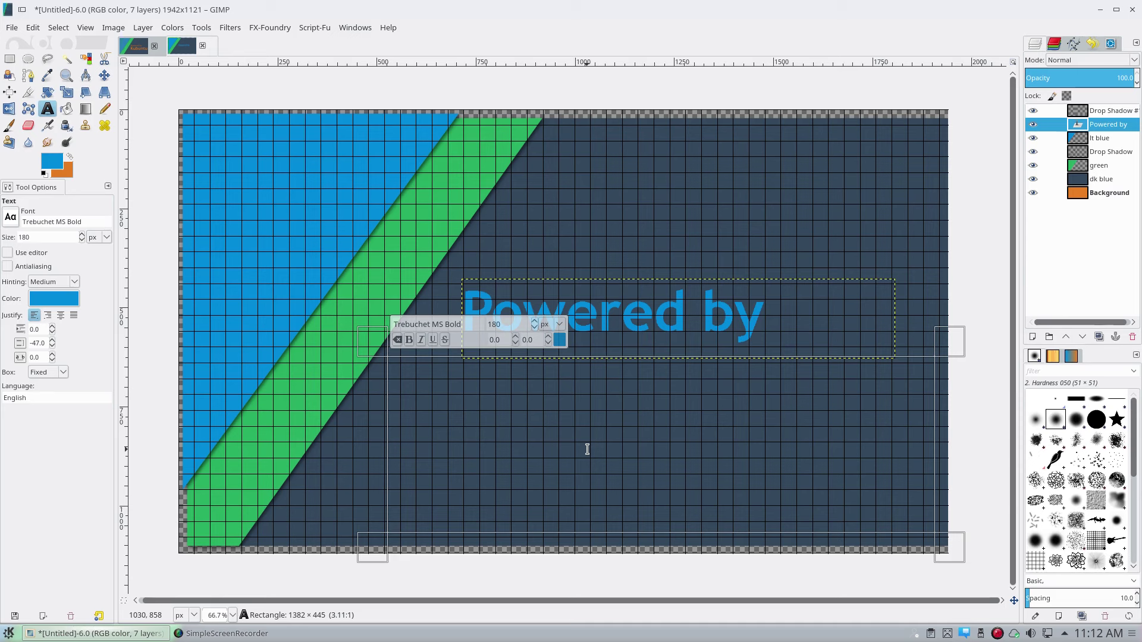
{"action": "type", "text": "Kubuntu"}
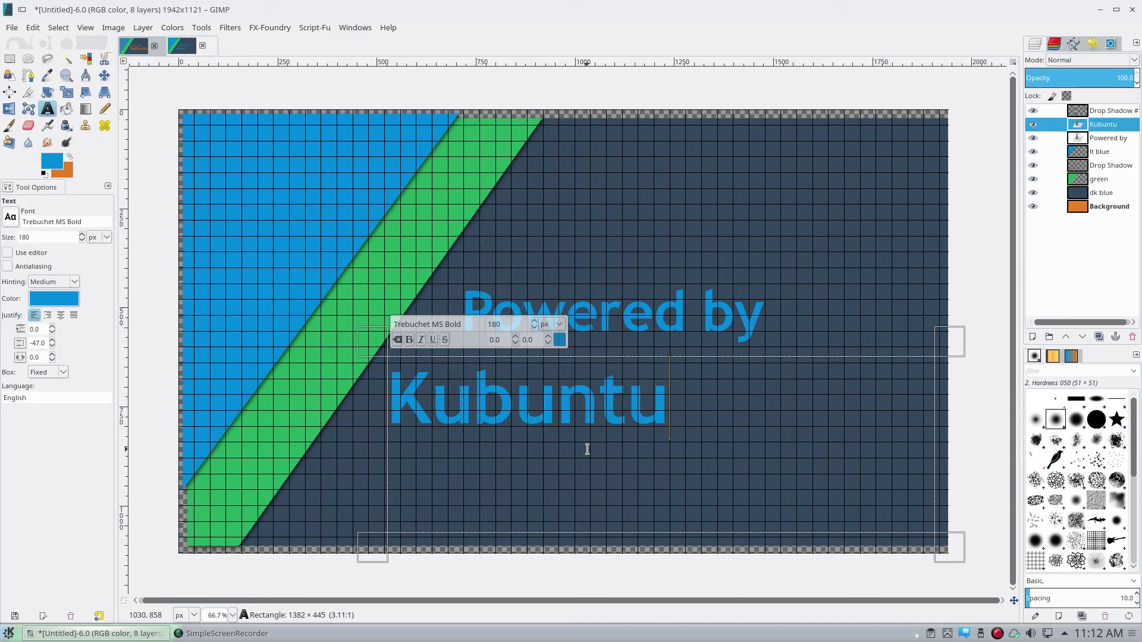
{"action": "left_click_drag", "start_coordinate": [683, 406], "coordinate": [521, 350]}
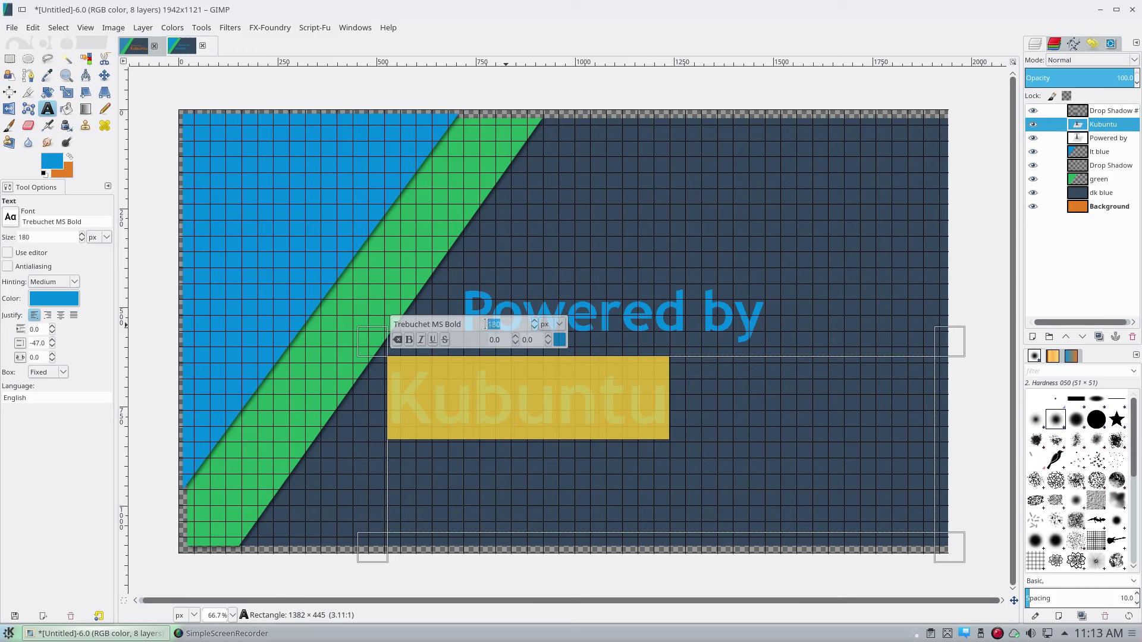
{"action": "type", "text": "290"}
{"action": "key", "text": "Return"}
{"action": "left_click", "coordinate": [531, 492]}
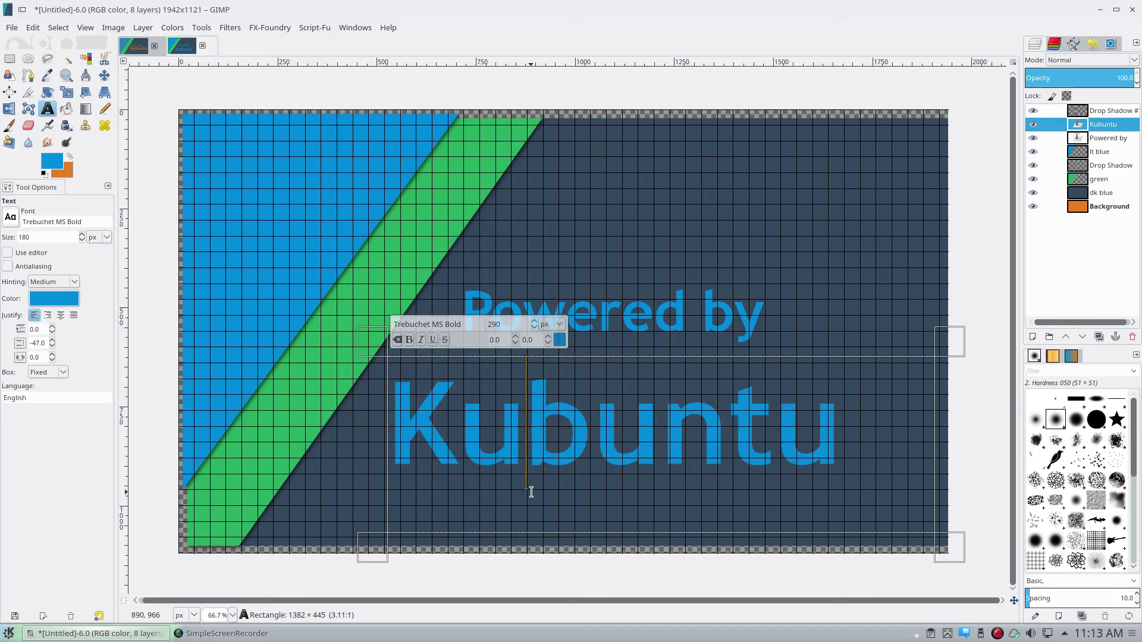
Resize the Kubuntu text box to about 1205 x 430 px so the word sits close beneath "Powered by" with left edges aligned
{"action": "left_click_drag", "start_coordinate": [365, 351], "coordinate": [437, 350]}
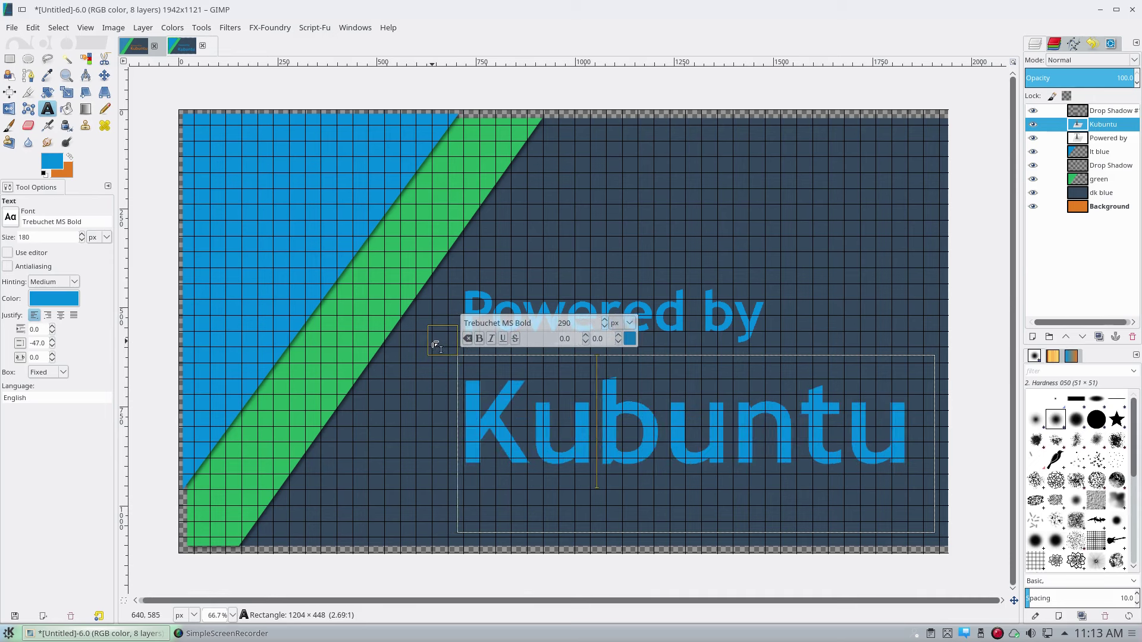
{"action": "left_click_drag", "start_coordinate": [433, 544], "coordinate": [438, 497]}
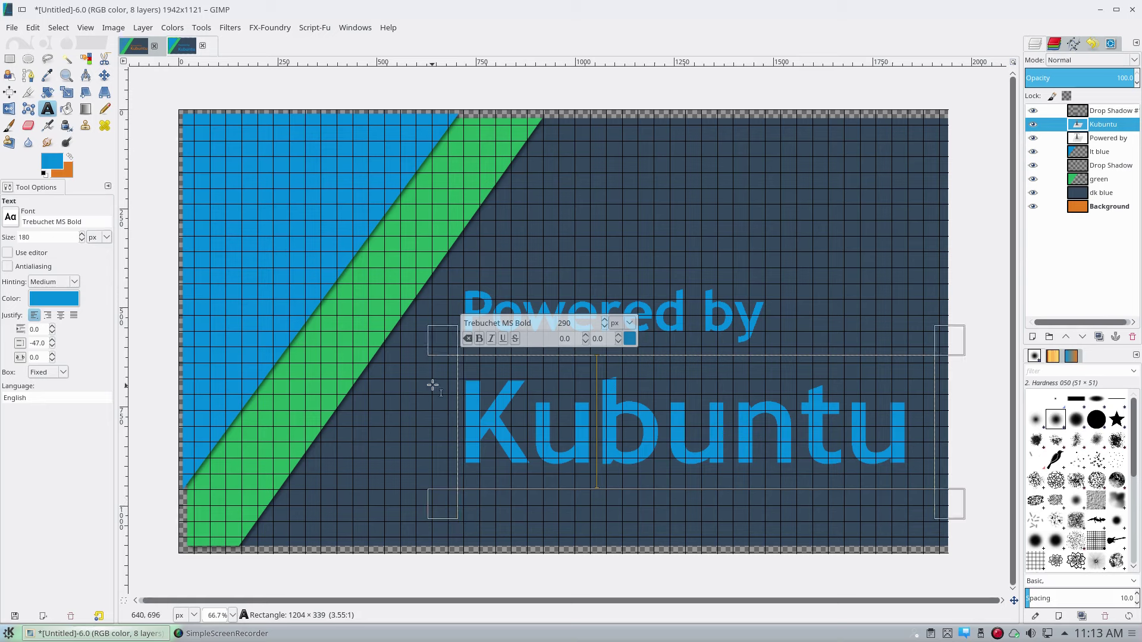
{"action": "left_click_drag", "start_coordinate": [442, 353], "coordinate": [442, 317]}
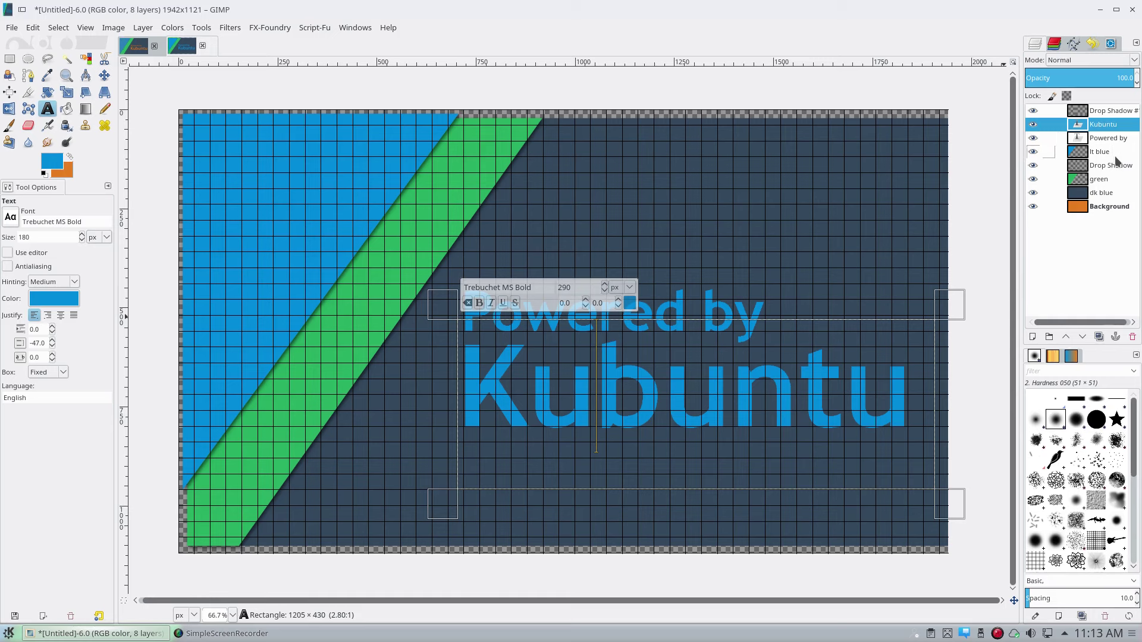
Merge the Kubuntu text layer down into the "Powered by" layer and move the merged layer to the top of the stack
{"action": "right_click", "coordinate": [1103, 129]}
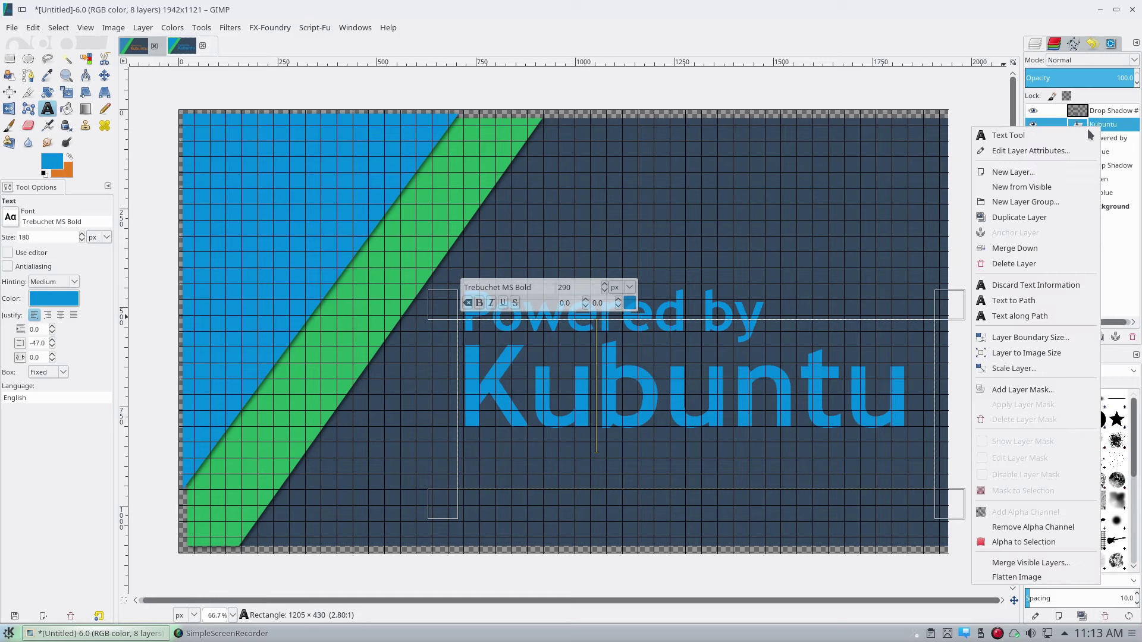
{"action": "left_click", "coordinate": [1023, 249]}
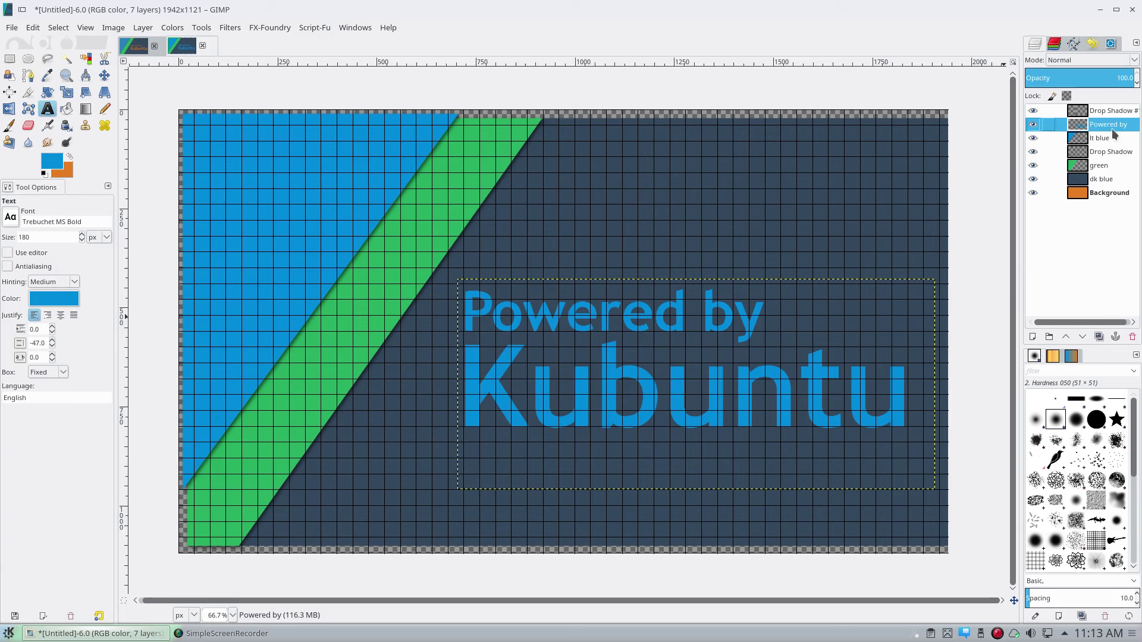
{"action": "left_click_drag", "start_coordinate": [1111, 128], "coordinate": [1109, 109]}
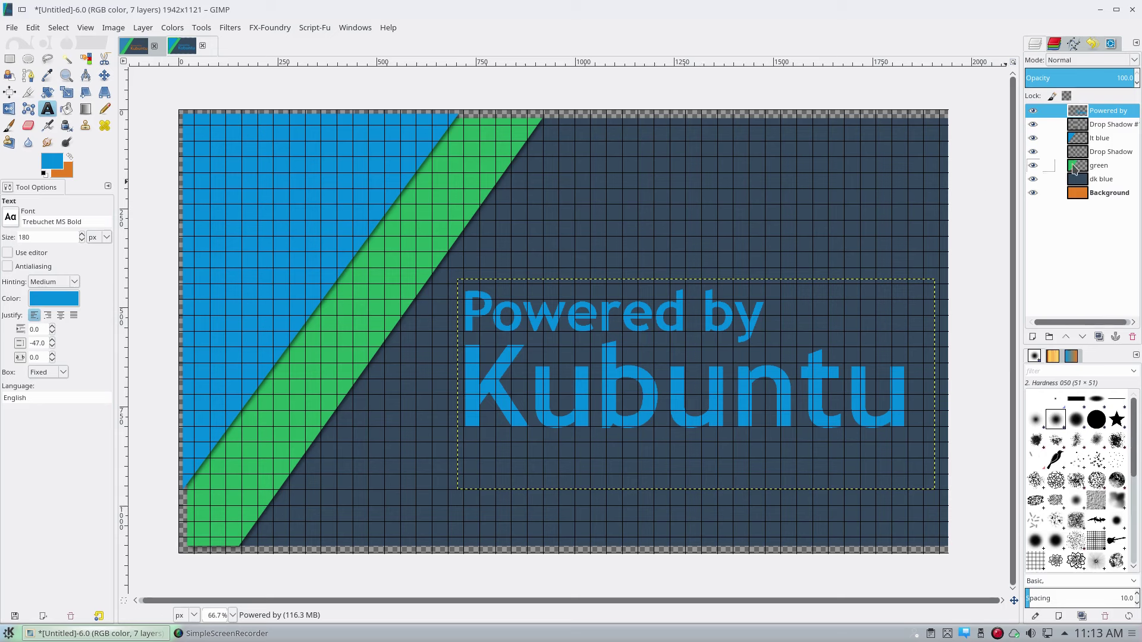
Create a selection from the merged text layer's alpha and clear the blue lettering inside it
{"action": "right_click", "coordinate": [1105, 116]}
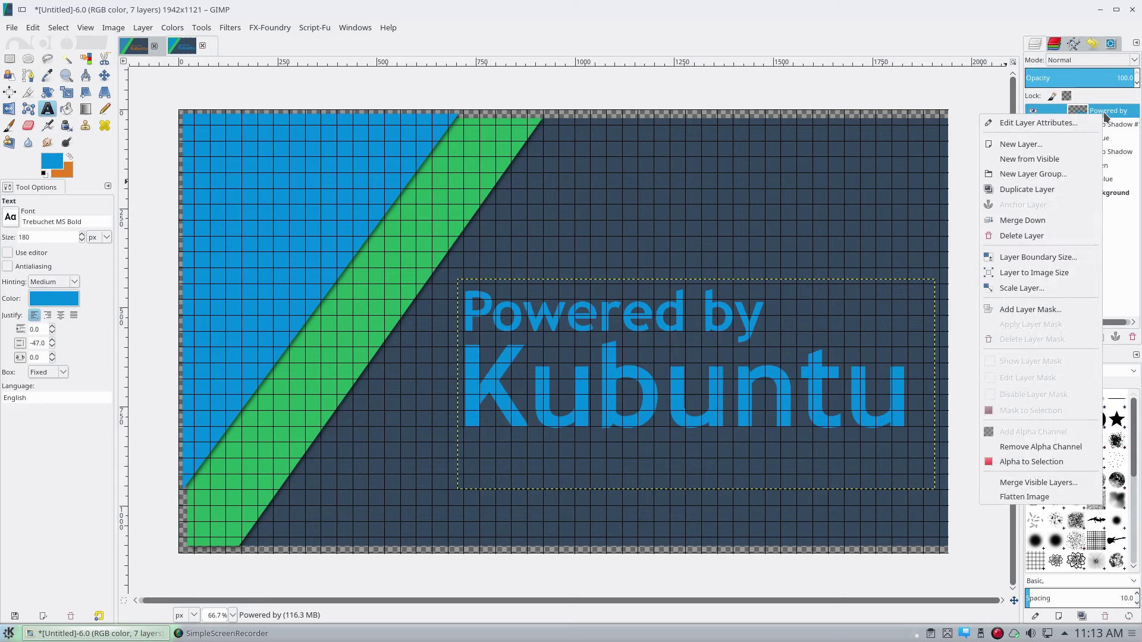
{"action": "left_click", "coordinate": [1054, 463]}
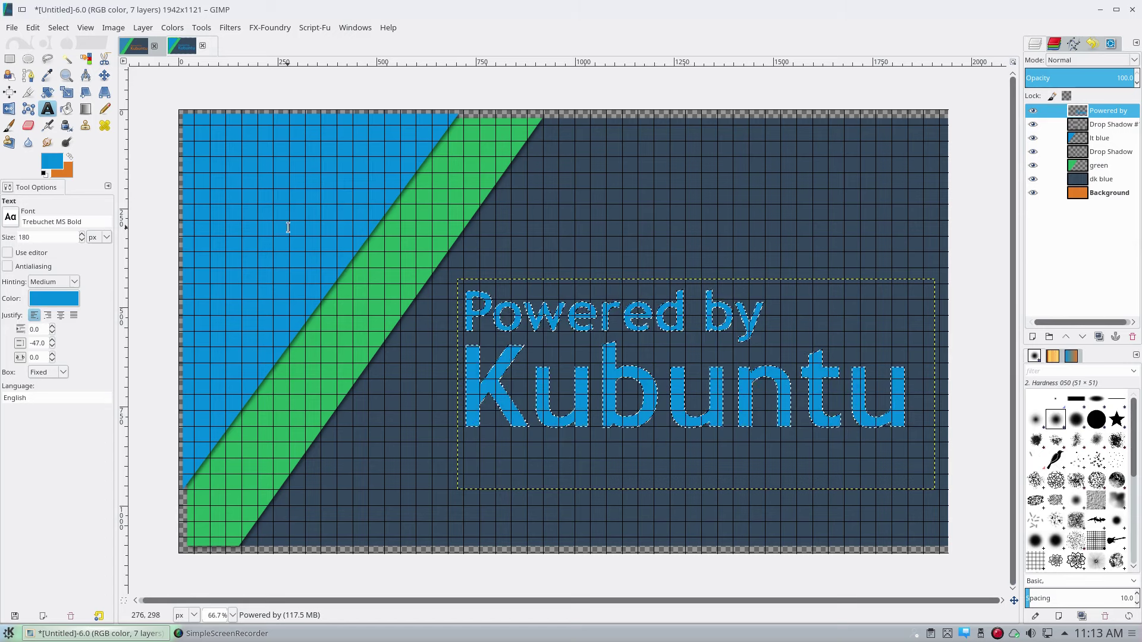
{"action": "left_click", "coordinate": [33, 27]}
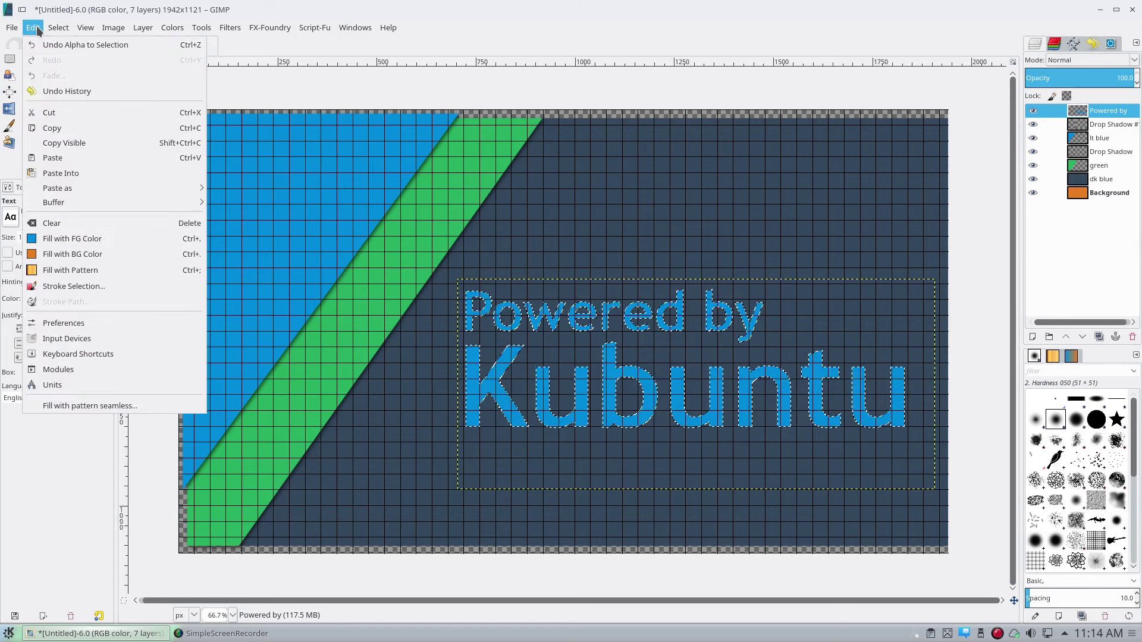
{"action": "left_click", "coordinate": [61, 225]}
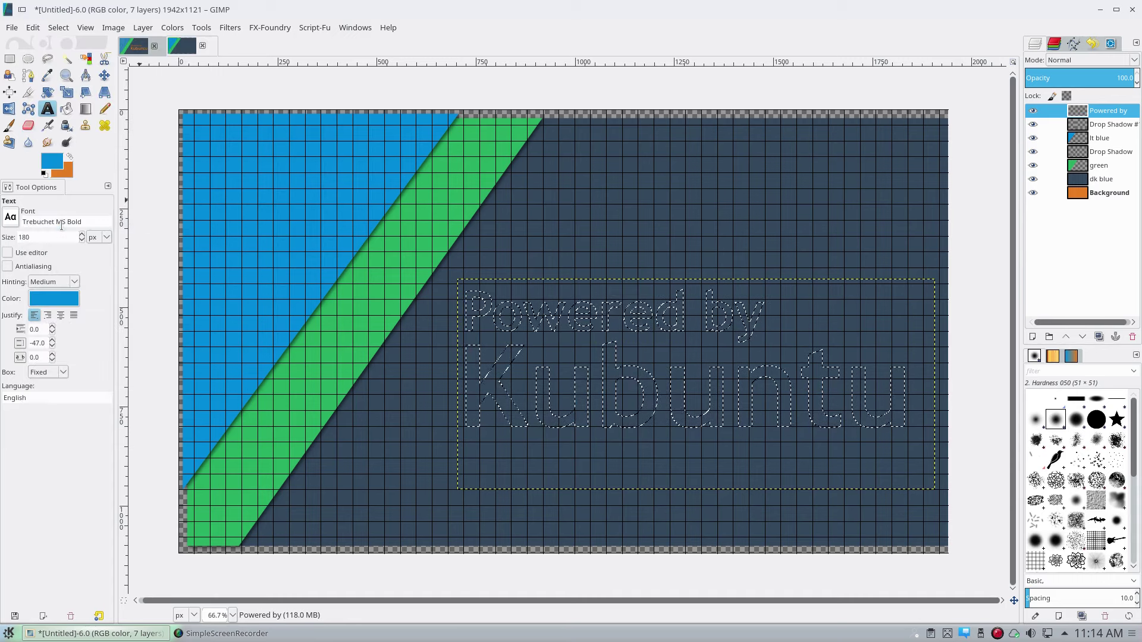
Clear the lettering-shaped selection from the lt blue, green and dk blue layers in turn
{"action": "left_click", "coordinate": [1098, 140]}
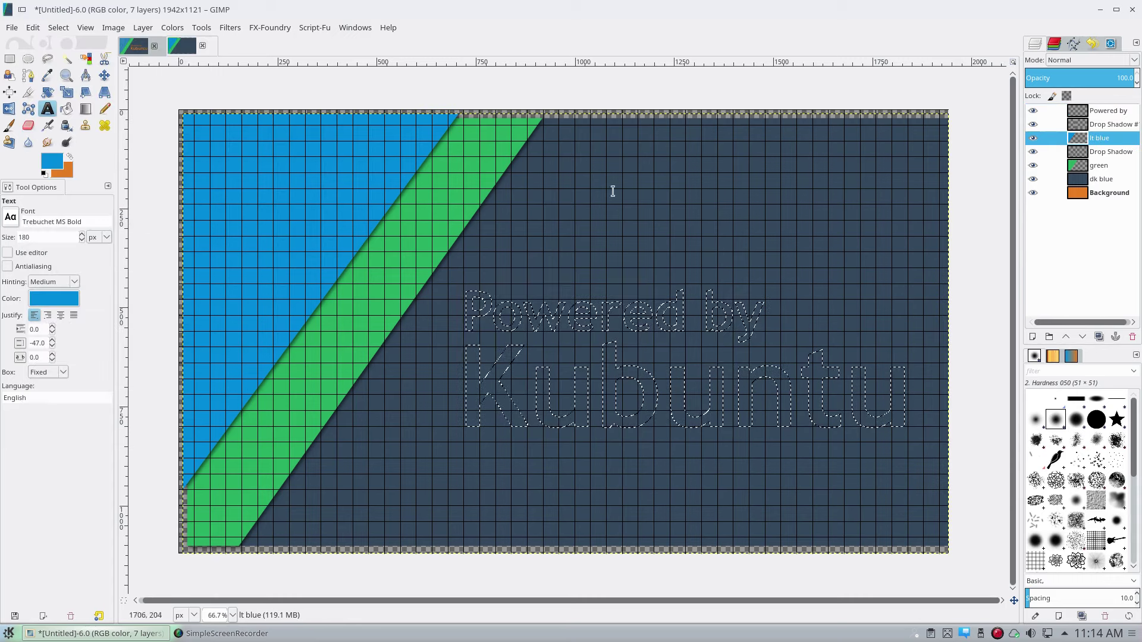
{"action": "left_click", "coordinate": [36, 28]}
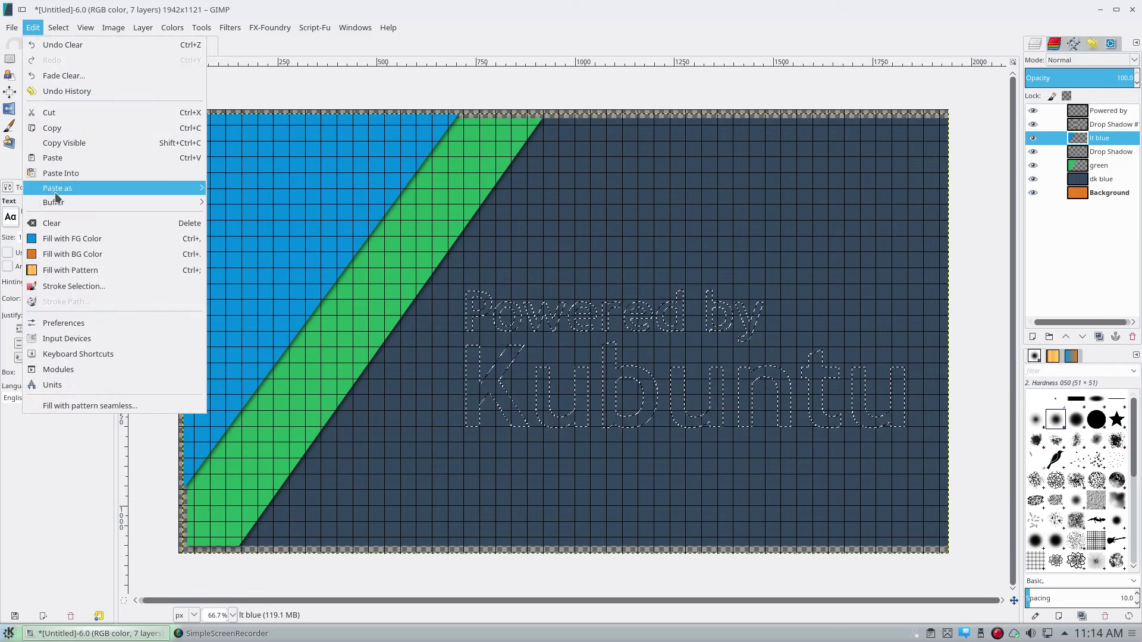
{"action": "left_click", "coordinate": [52, 224]}
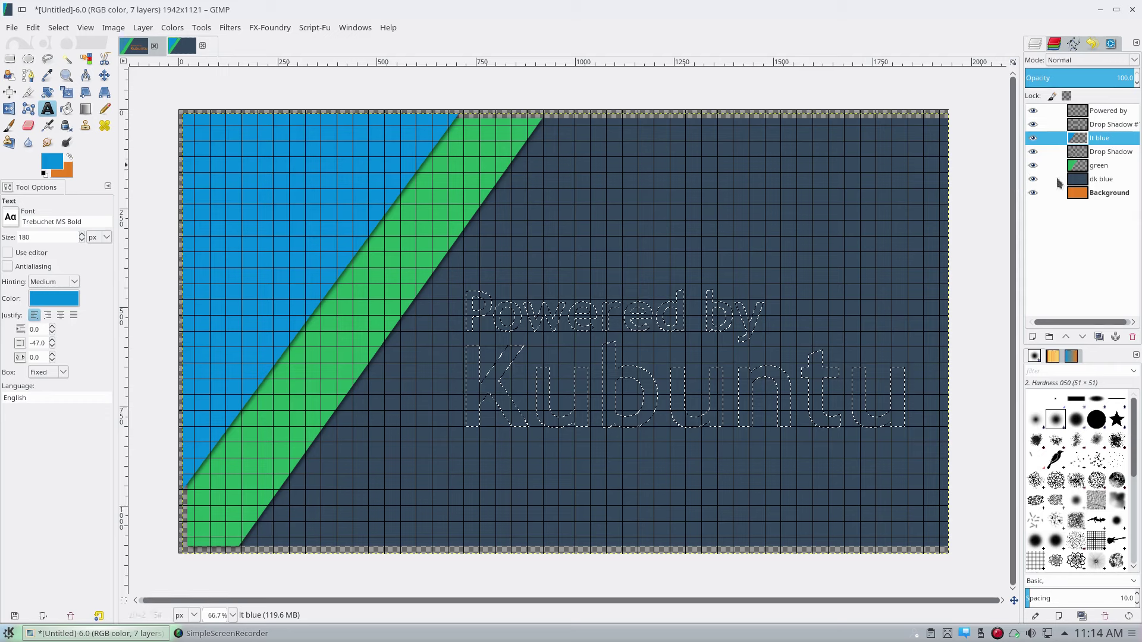
{"action": "left_click", "coordinate": [1106, 169]}
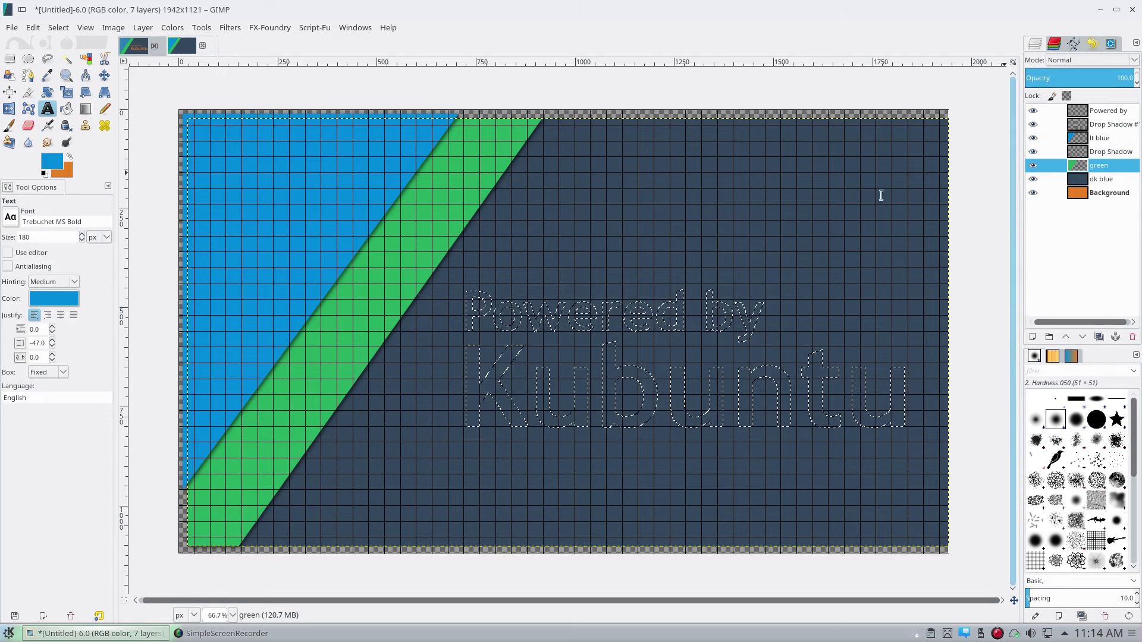
{"action": "left_click", "coordinate": [33, 28]}
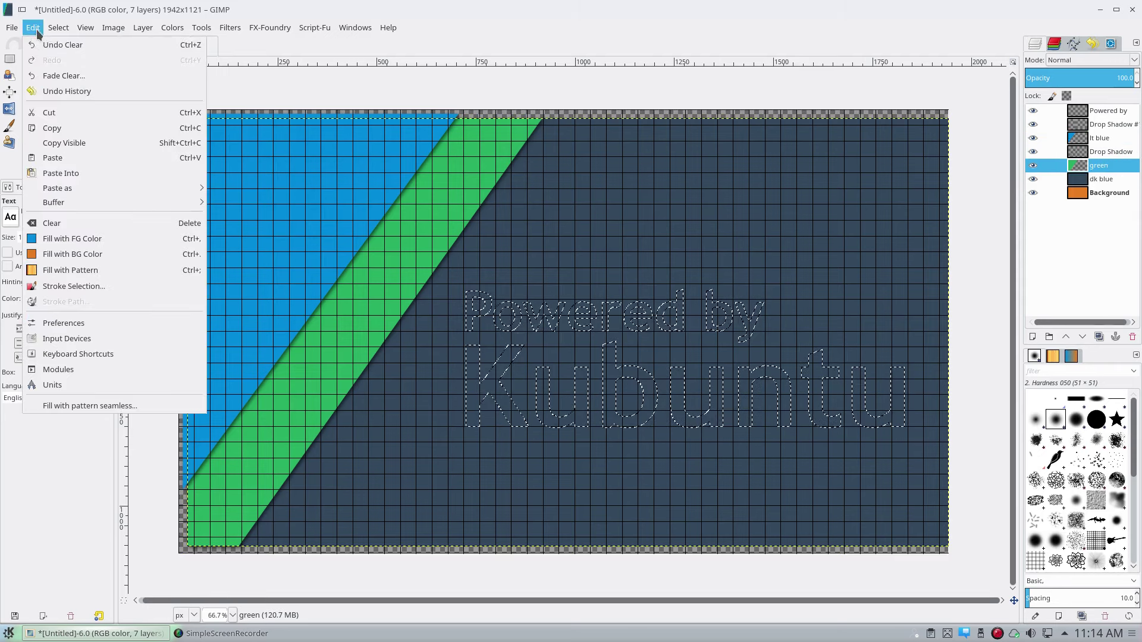
{"action": "left_click", "coordinate": [58, 224]}
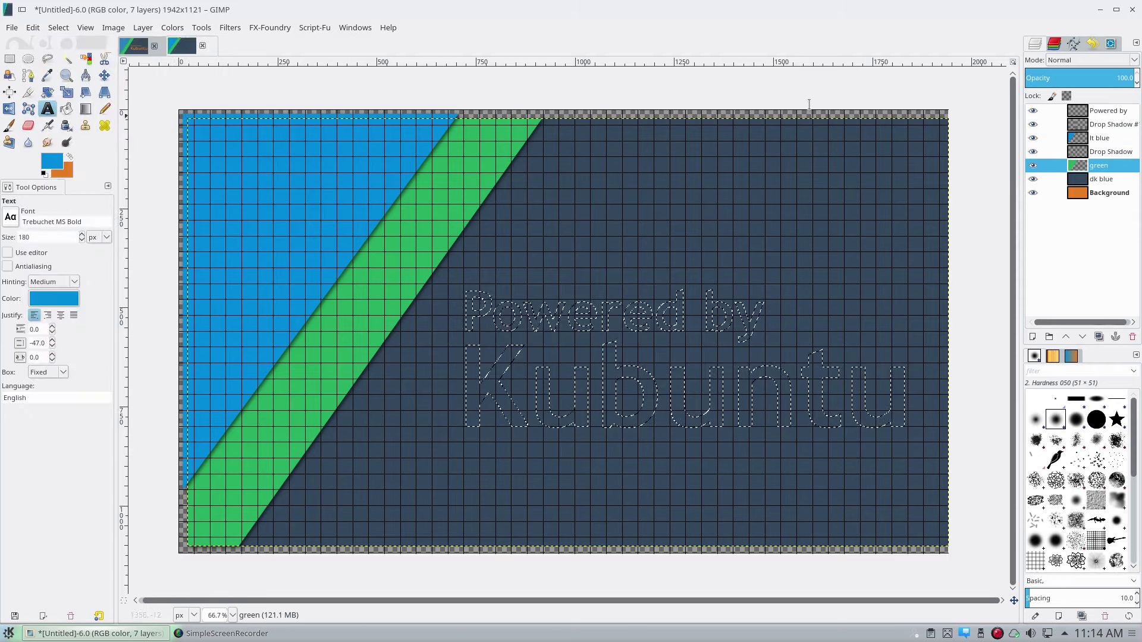
{"action": "left_click", "coordinate": [1113, 179]}
{"action": "left_click", "coordinate": [37, 30]}
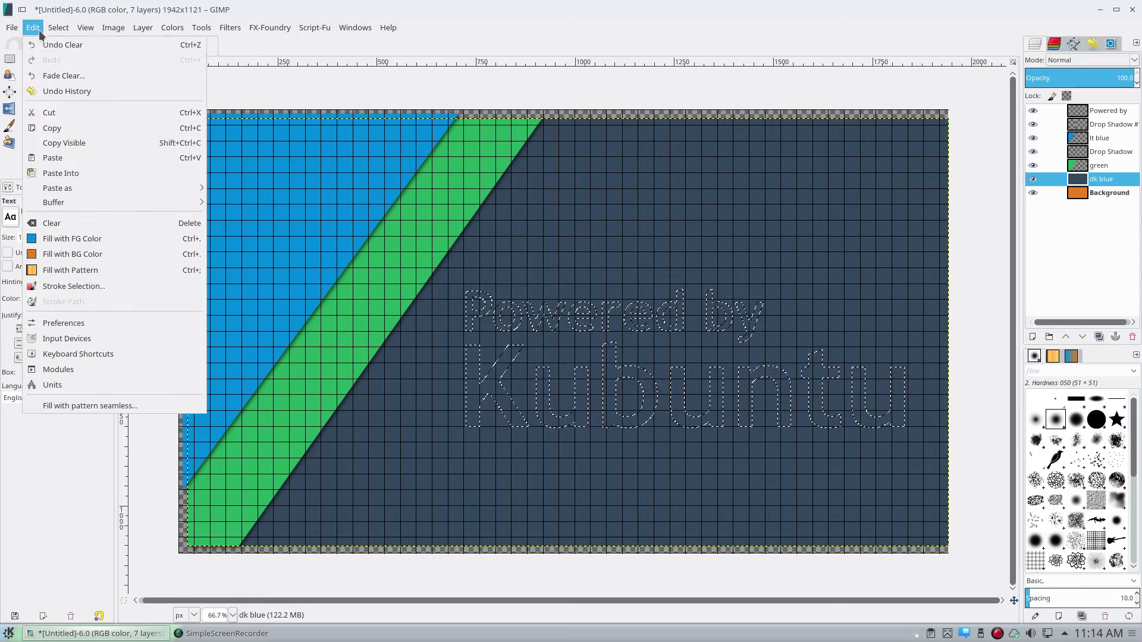
{"action": "left_click", "coordinate": [56, 220]}
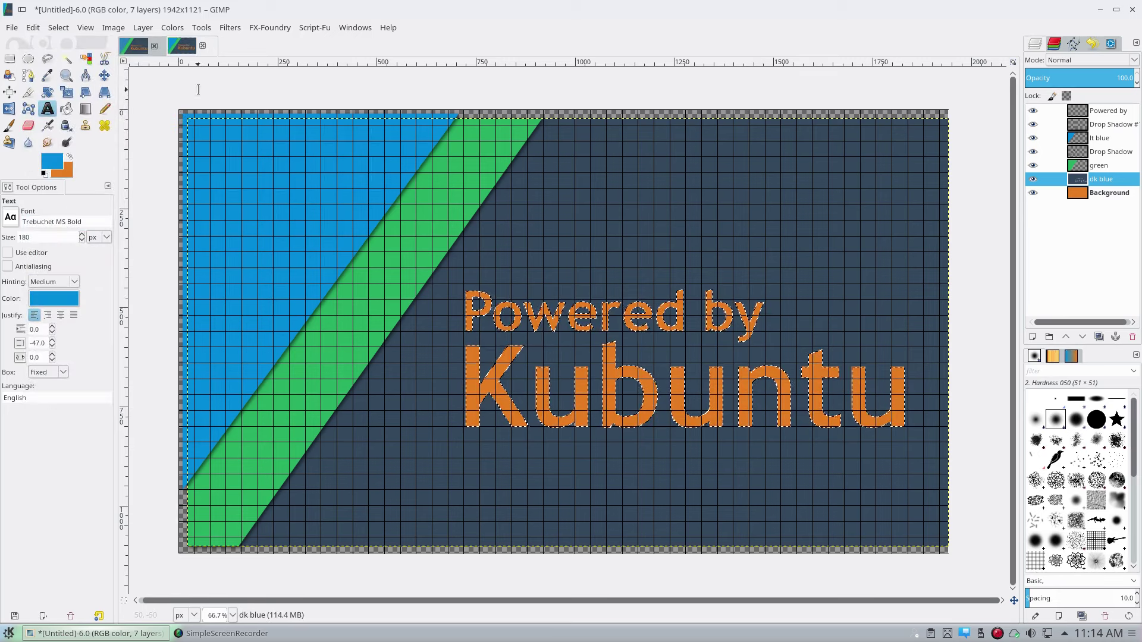
Invert the lettering selection and apply a Drop Shadow to the dk blue layer
{"action": "left_click", "coordinate": [63, 31]}
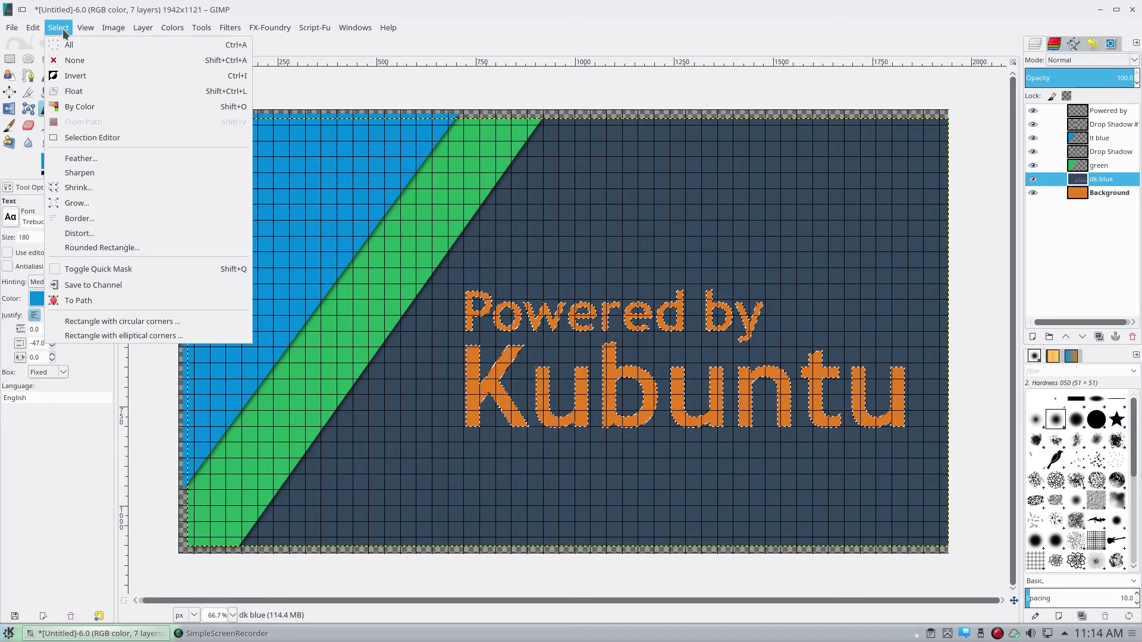
{"action": "left_click", "coordinate": [96, 75]}
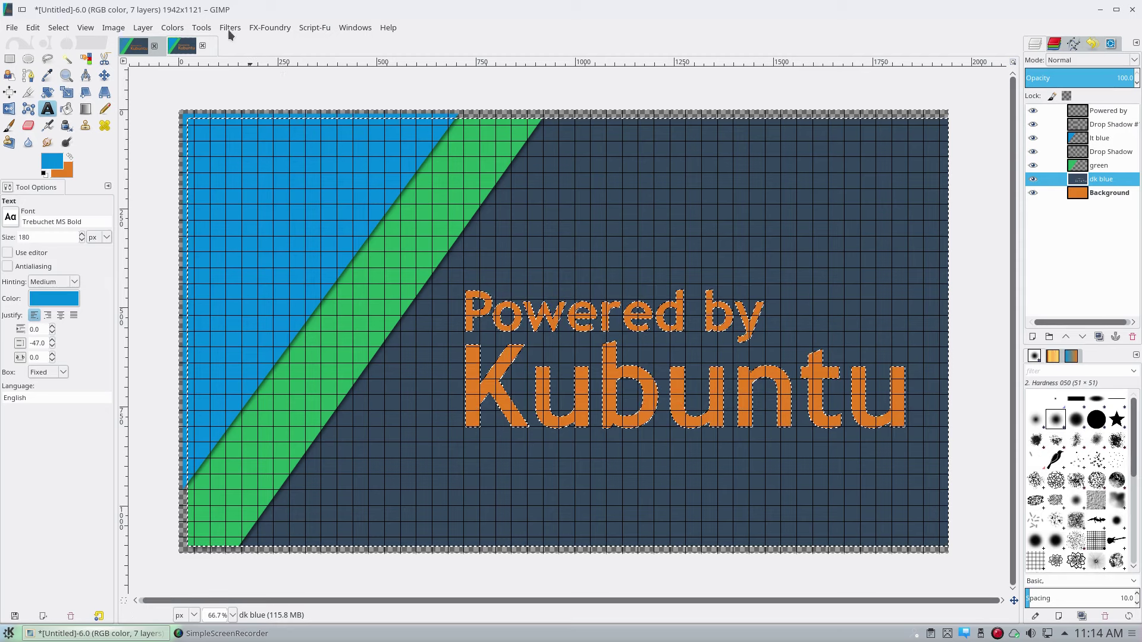
{"action": "left_click", "coordinate": [197, 28]}
{"action": "mouse_move", "coordinate": [229, 31]}
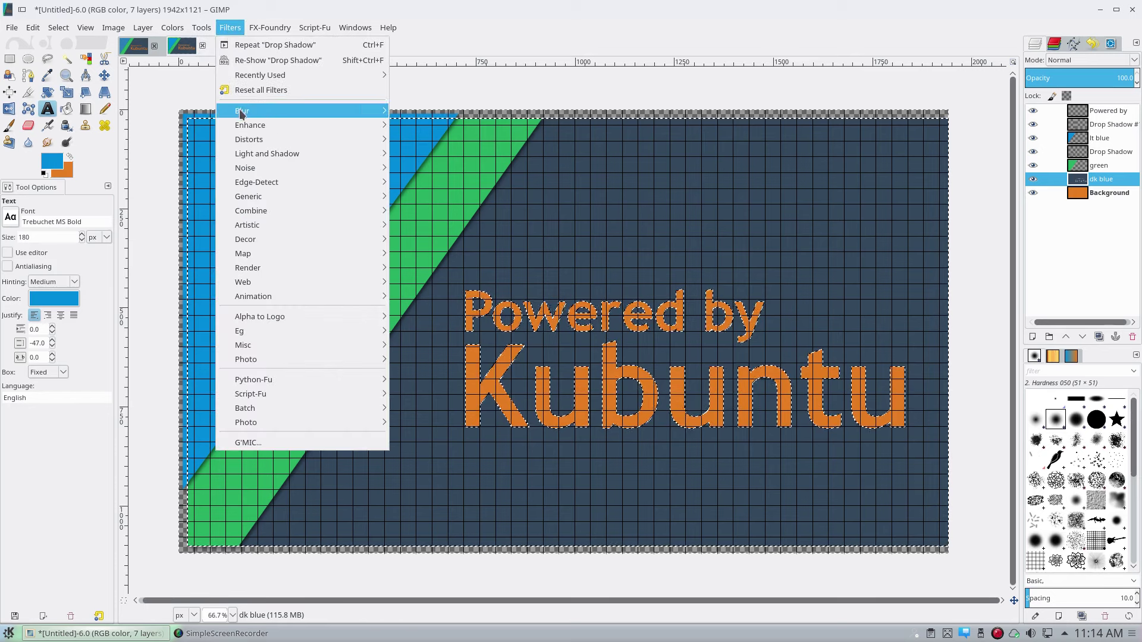
{"action": "mouse_move", "coordinate": [287, 154]}
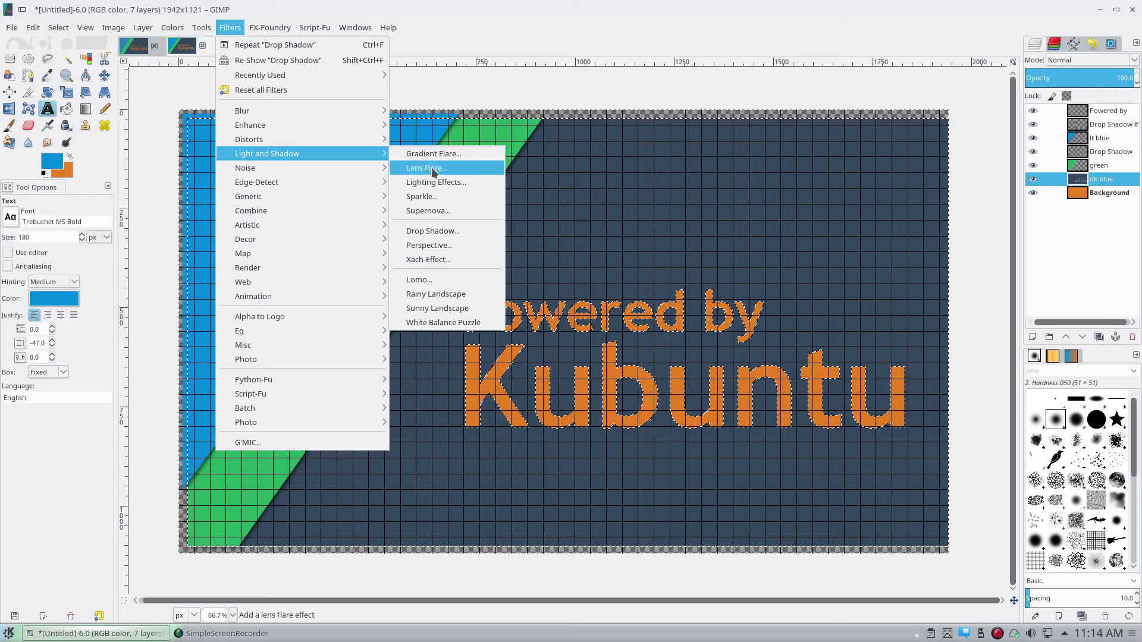
{"action": "left_click", "coordinate": [433, 230]}
{"action": "left_click", "coordinate": [584, 396]}
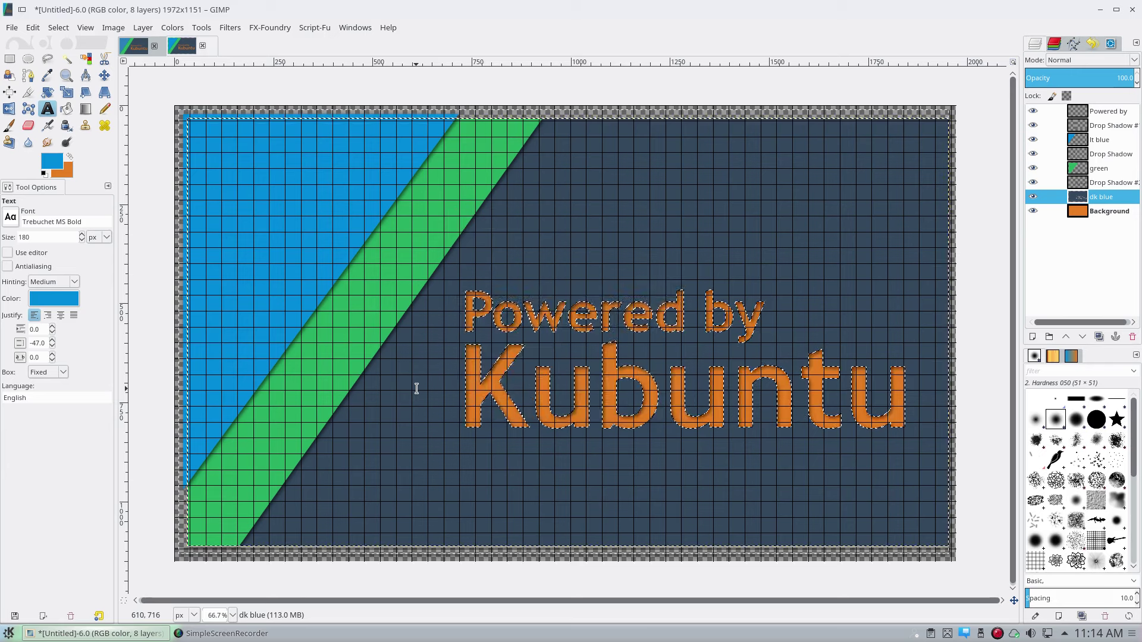
Remove the selection and turn off the grid display over the image
{"action": "key", "text": "shift+ctrl+a"}
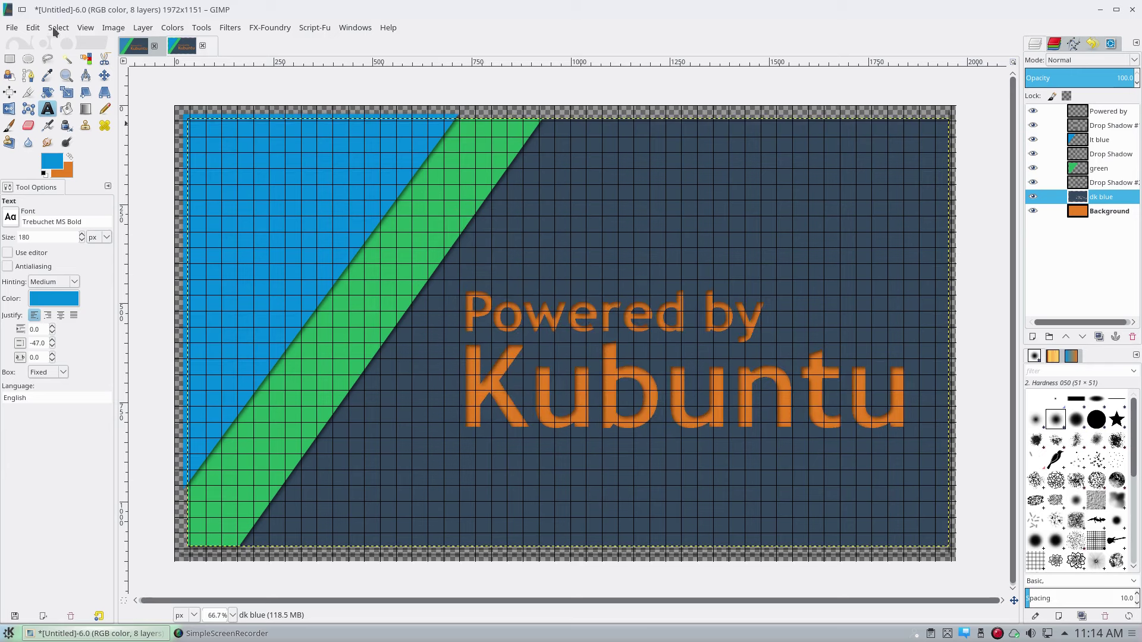
{"action": "left_click", "coordinate": [84, 28]}
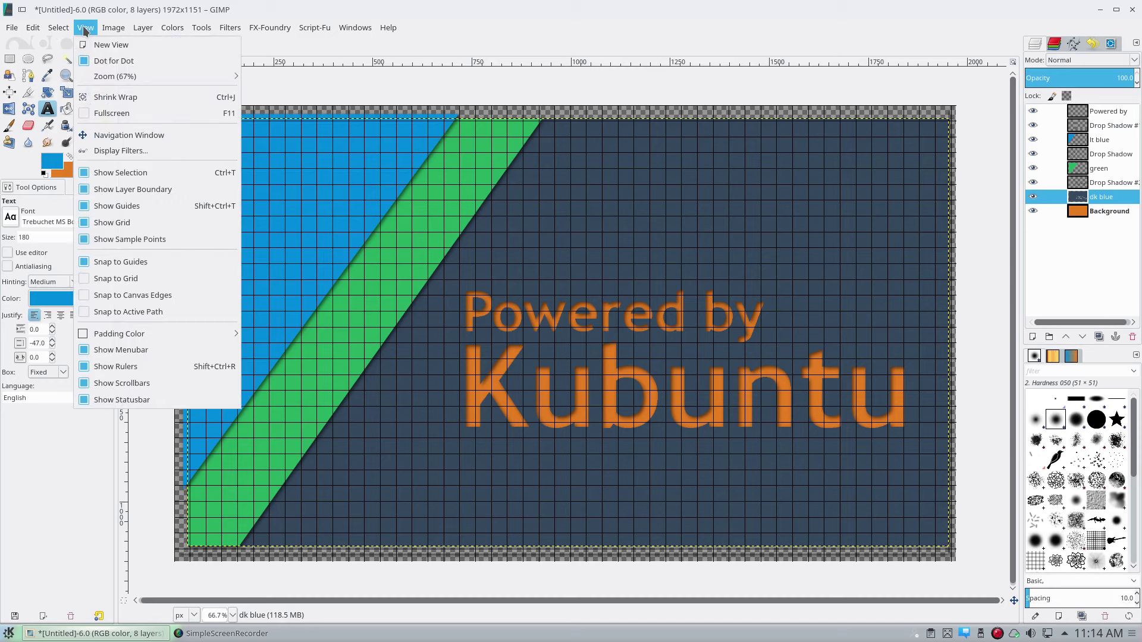
{"action": "left_click", "coordinate": [86, 223]}
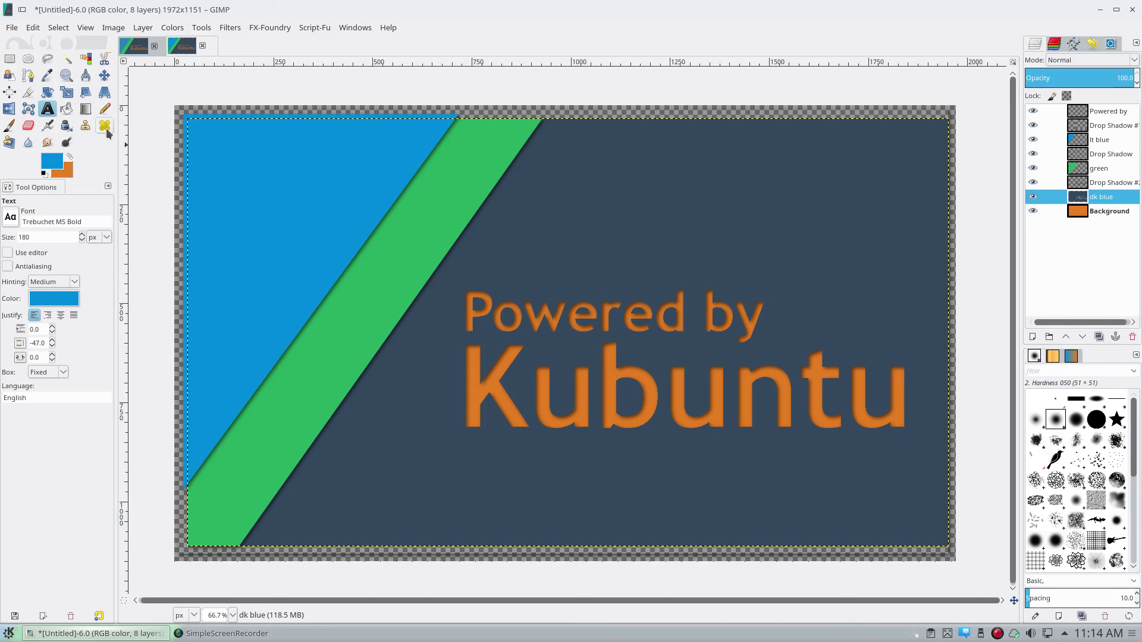
Select a rectangle about 1914 x 1072 px just inside the transparent border and crop the image to it
{"action": "left_click", "coordinate": [9, 58]}
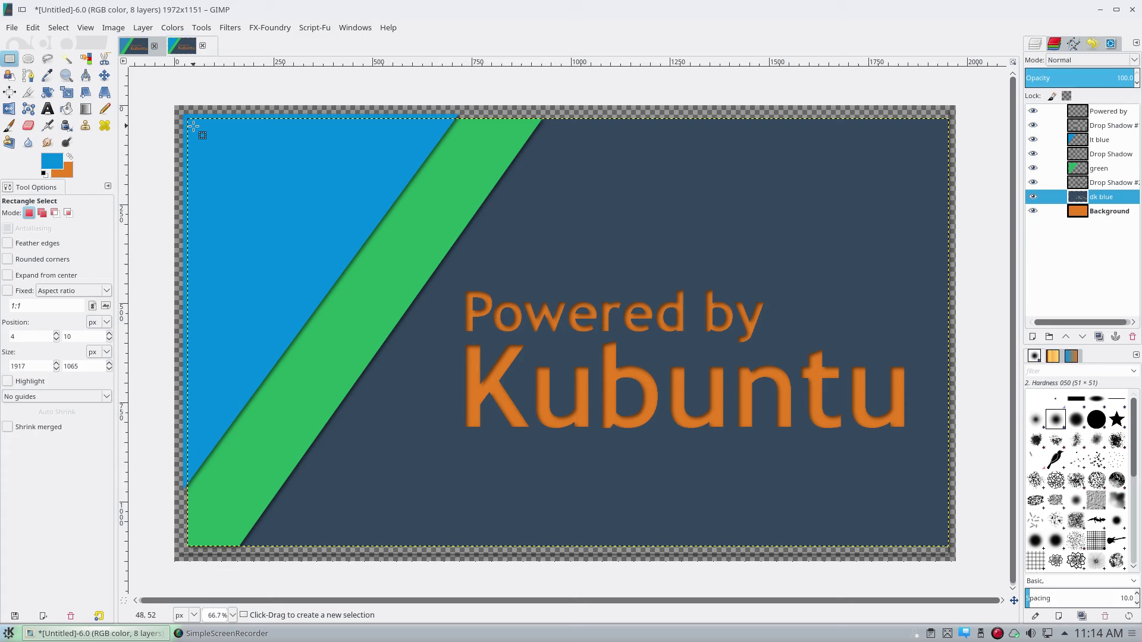
{"action": "left_click_drag", "start_coordinate": [188, 120], "coordinate": [947, 544]}
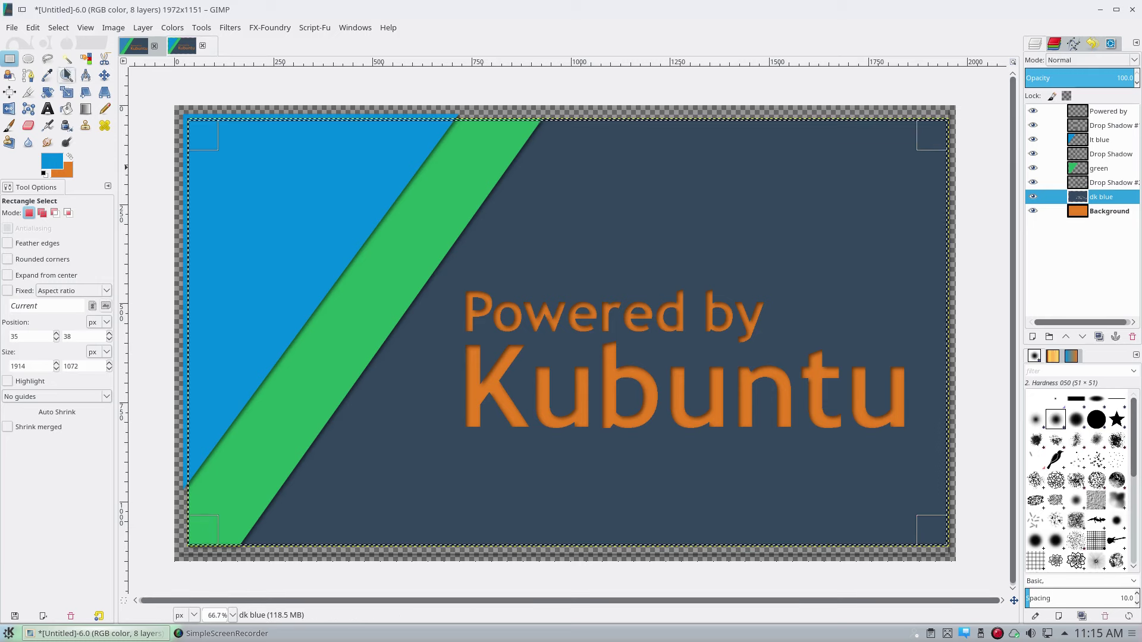
{"action": "left_click", "coordinate": [33, 27]}
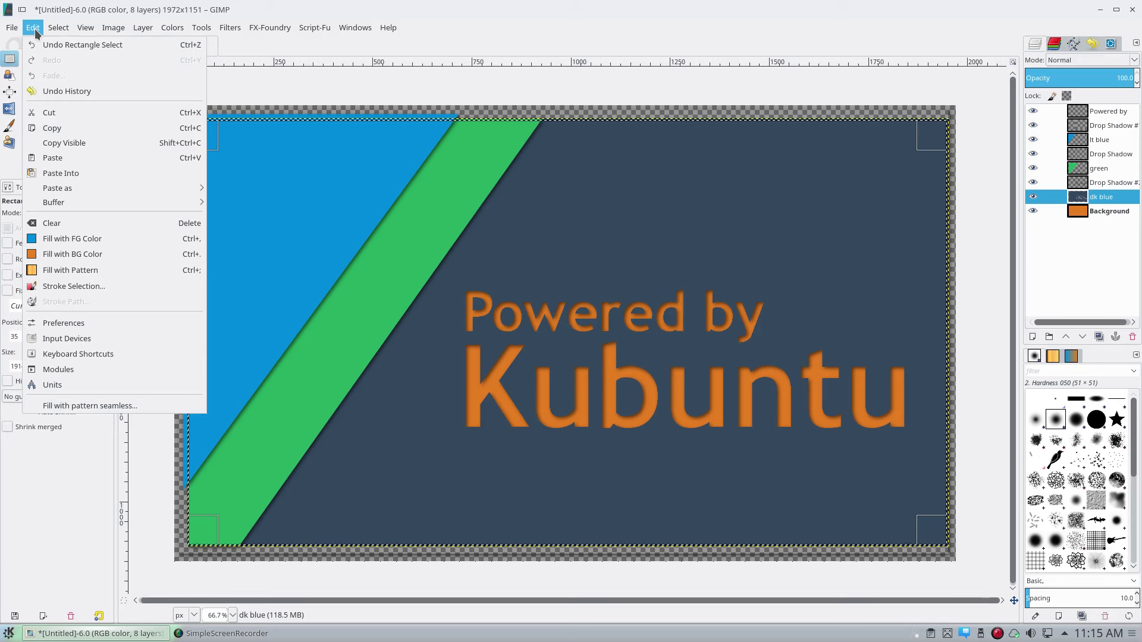
{"action": "mouse_move", "coordinate": [122, 26]}
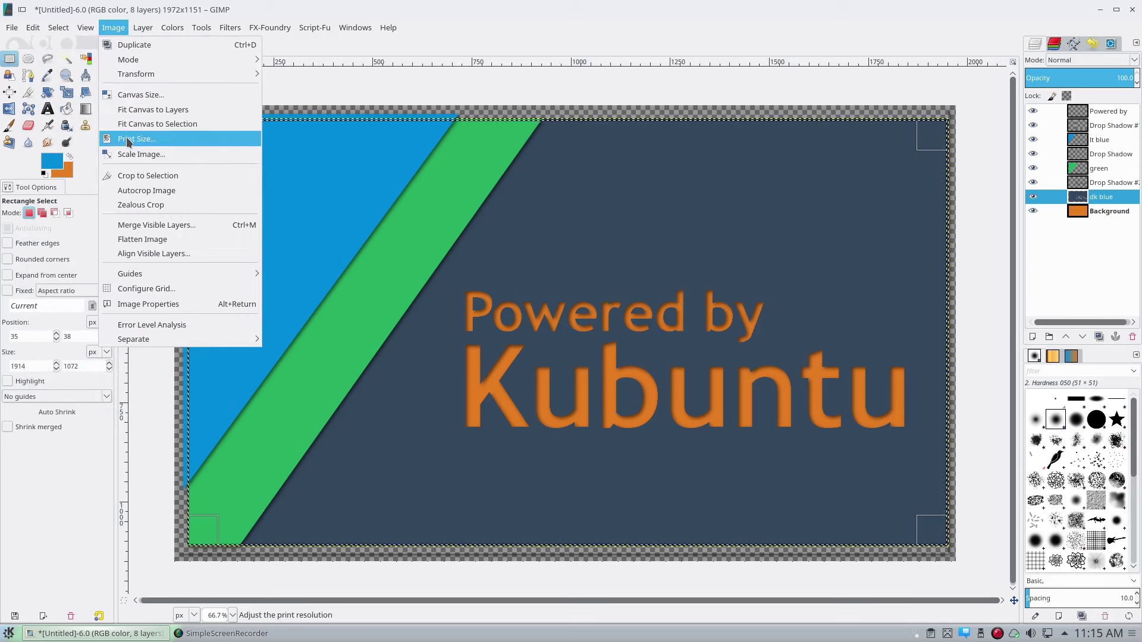
{"action": "left_click", "coordinate": [128, 175]}
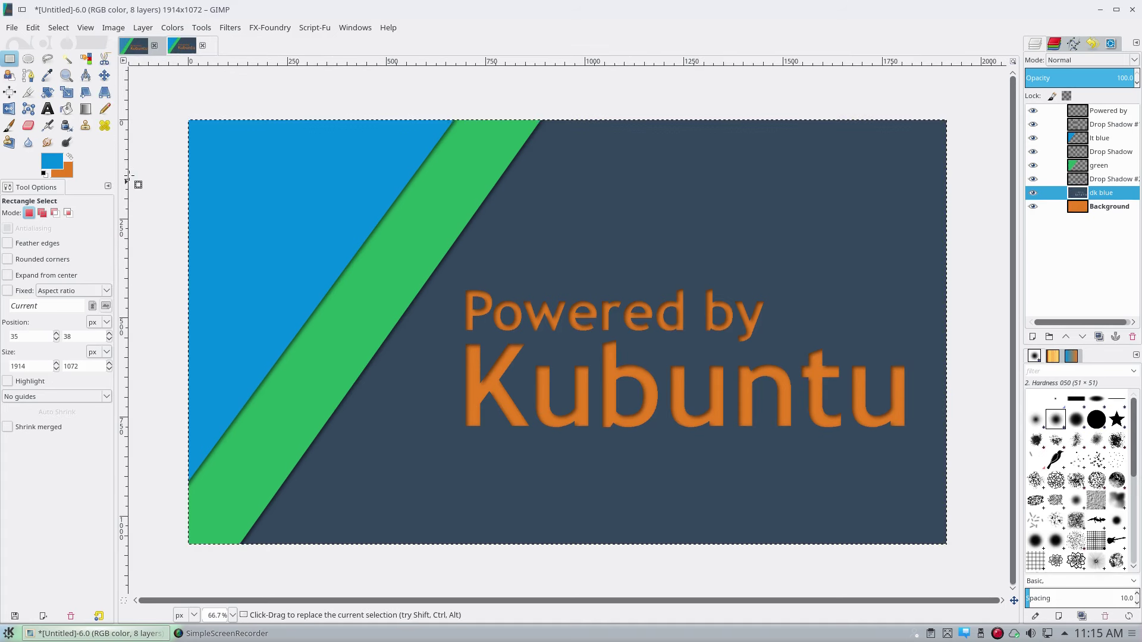